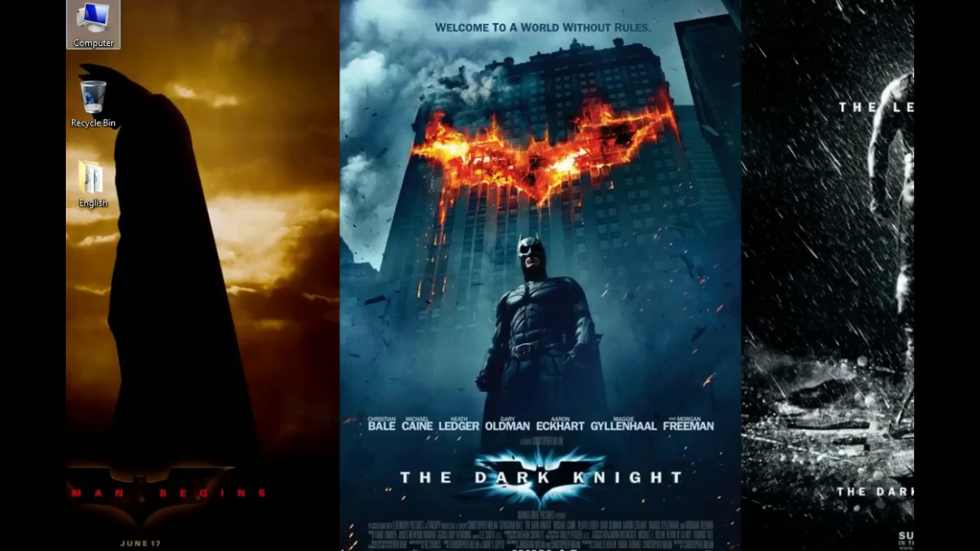
View the drives in Computer and keep the current color scheme without showing the performance message again
{"action": "key", "text": "Return"}
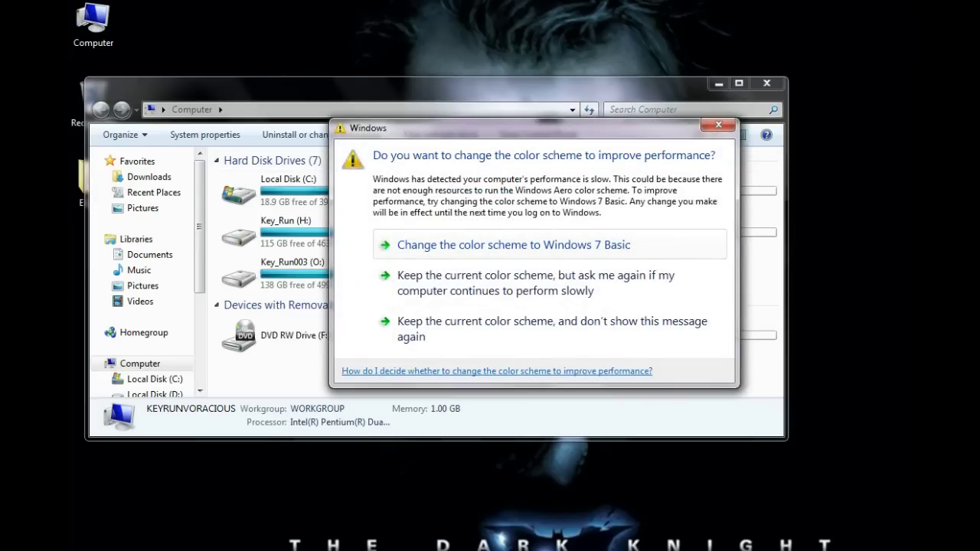
{"action": "left_click", "coordinate": [550, 328]}
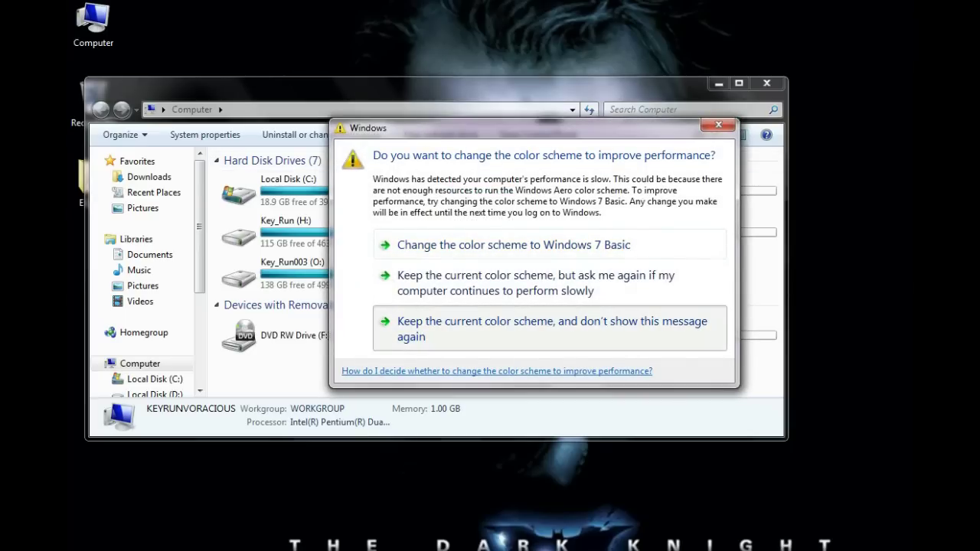
{"action": "left_click", "coordinate": [550, 329]}
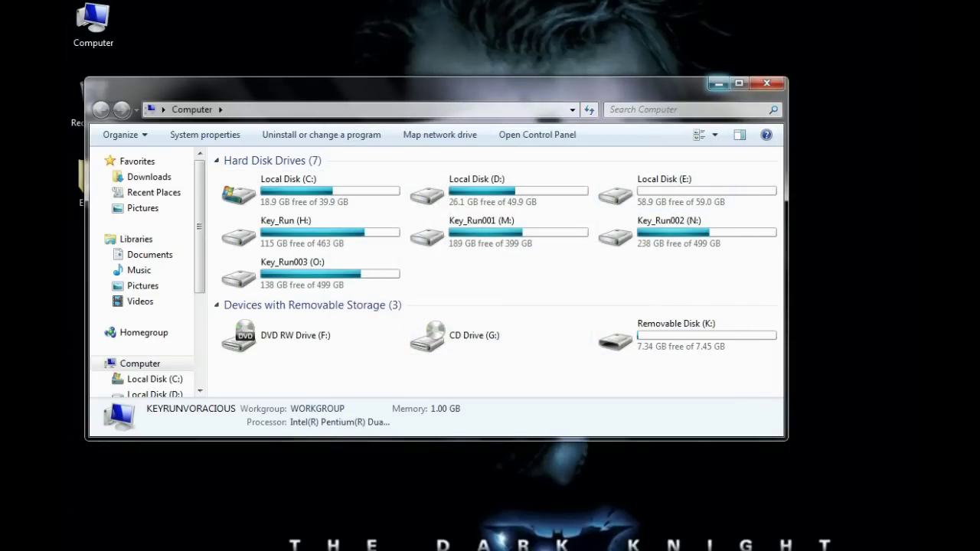
{"action": "left_click", "coordinate": [719, 83]}
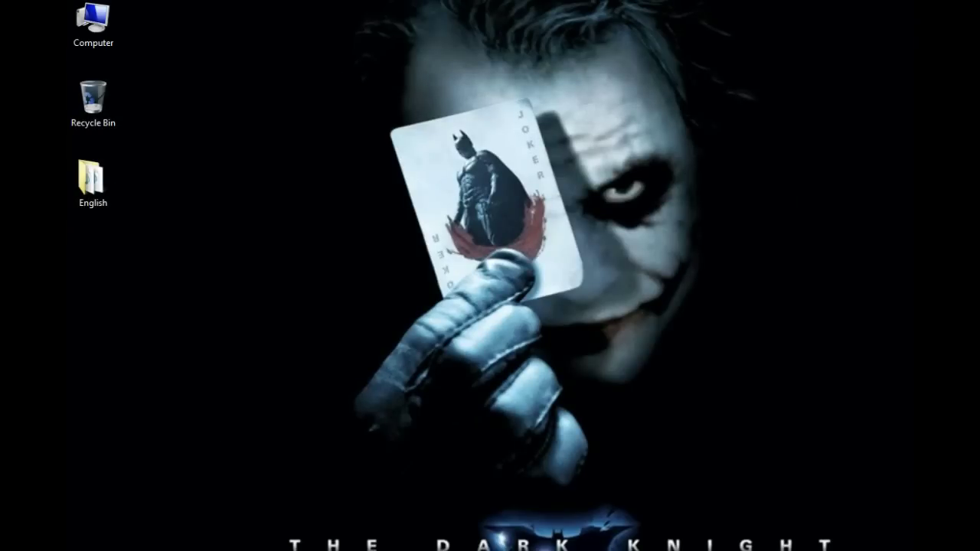
Launch the Registry Editor by running REGEDIT and move its window slightly higher on the desktop
{"action": "key", "text": "super+r"}
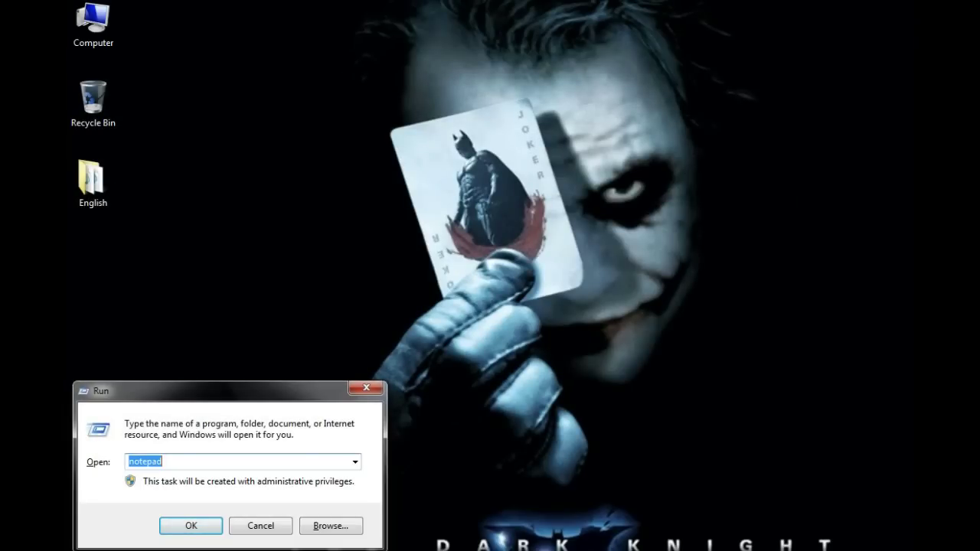
{"action": "type", "text": "re"}
{"action": "key", "text": "BackSpace"}
{"action": "key", "text": "BackSpace"}
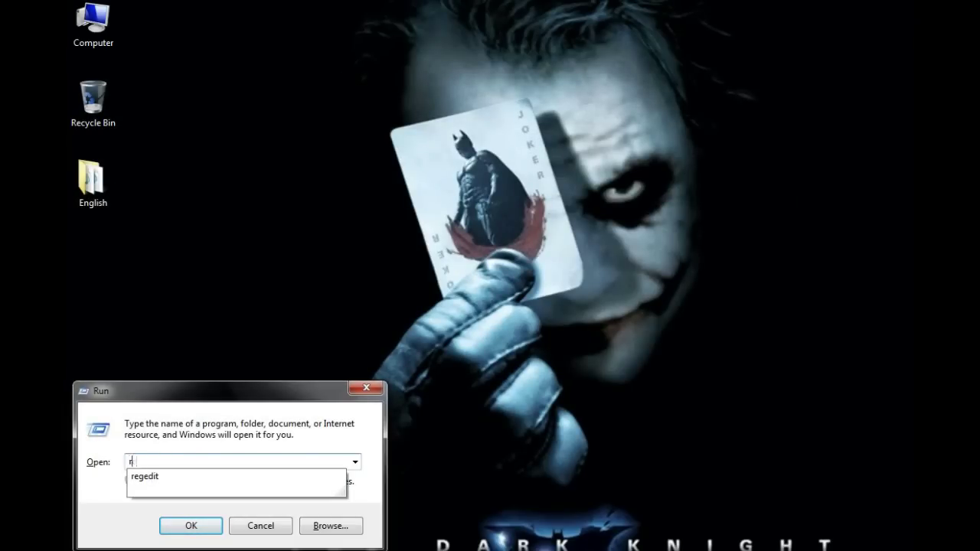
{"action": "type", "text": "REGEDIT"}
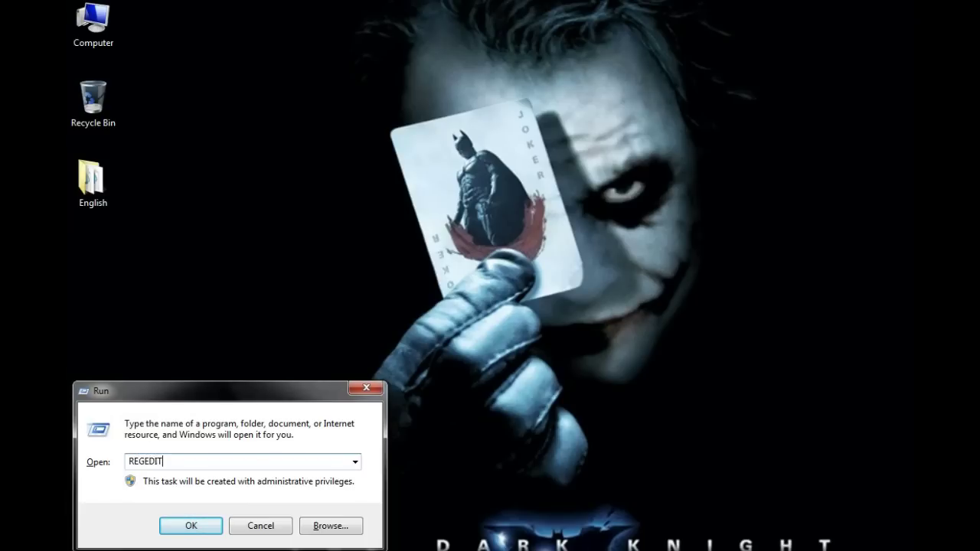
{"action": "key", "text": "Return"}
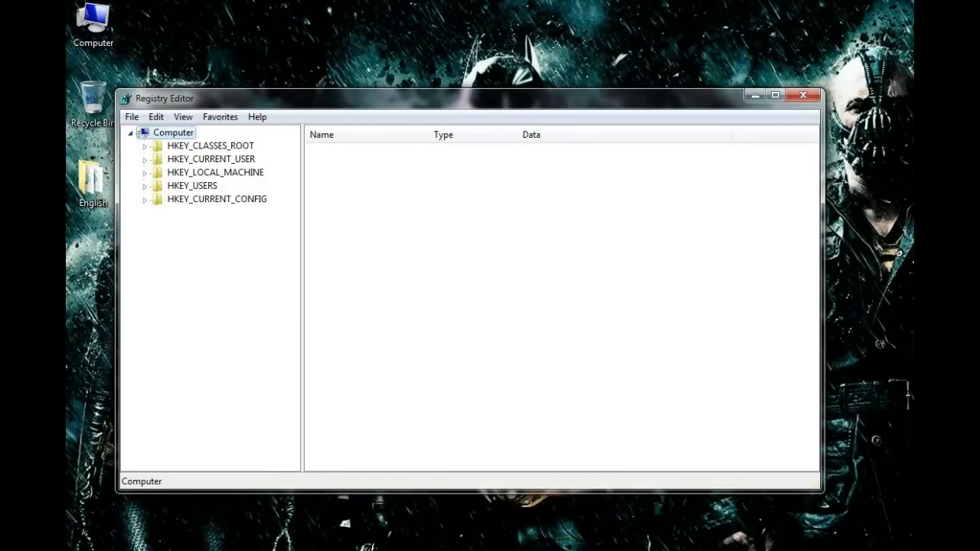
{"action": "left_click_drag", "start_coordinate": [470, 98], "coordinate": [467, 63]}
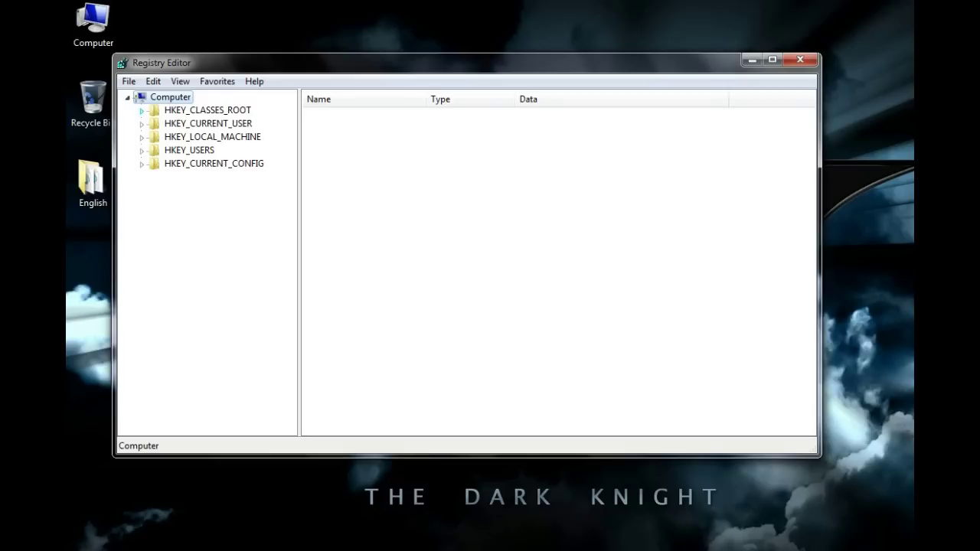
Examine the subkeys of HKEY_CLASSES_ROOT and the values in HKEY_LOCAL_MACHINE\BCD00000000\Description, then collapse the opened branches
{"action": "left_click", "coordinate": [142, 110]}
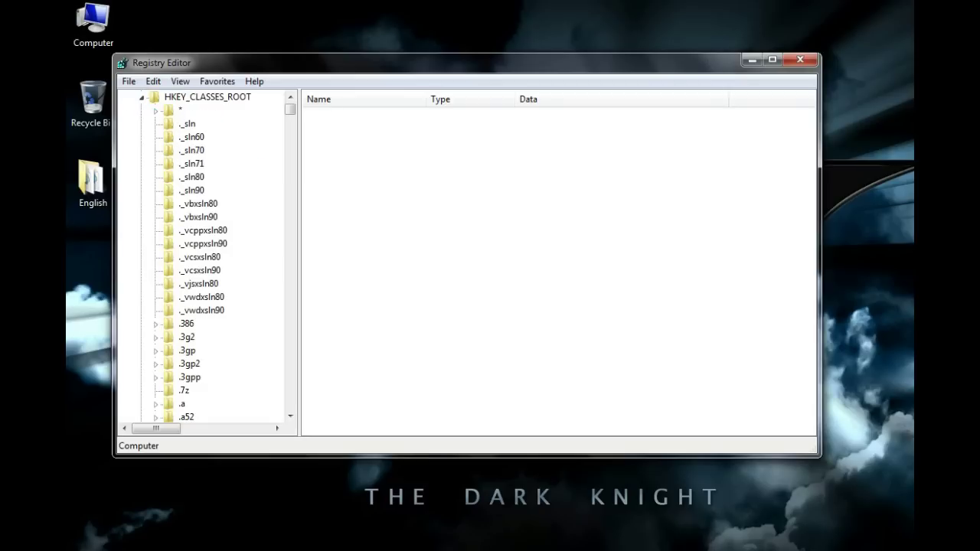
{"action": "left_click", "coordinate": [142, 97]}
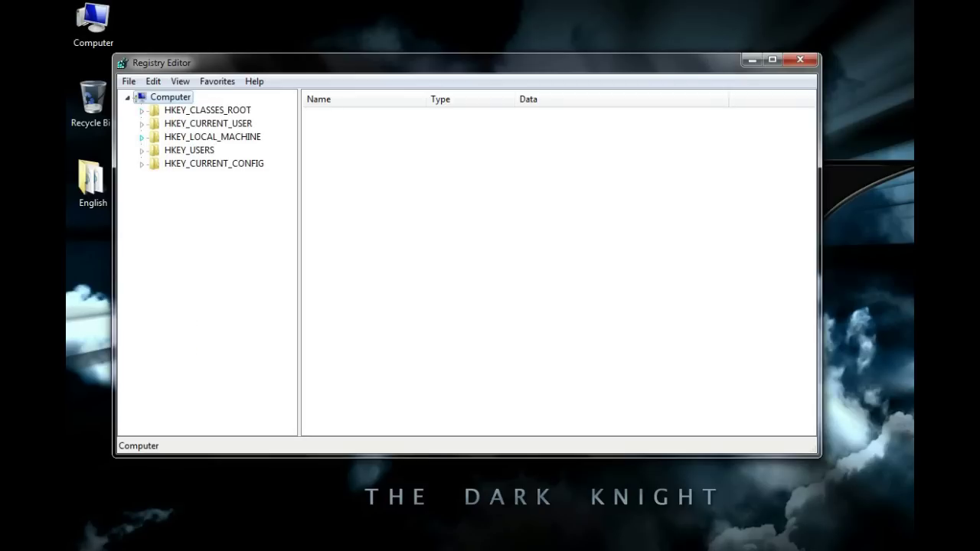
{"action": "left_click", "coordinate": [142, 138]}
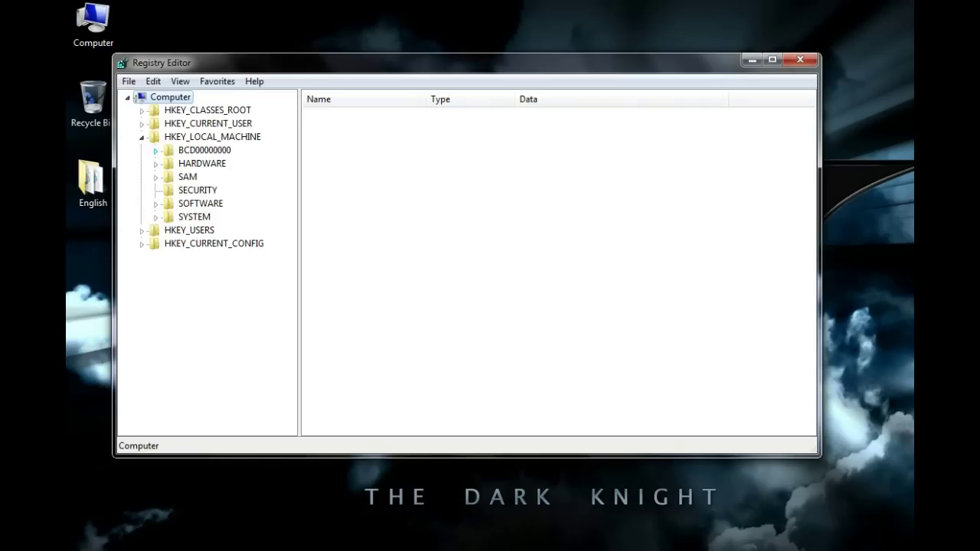
{"action": "left_click", "coordinate": [155, 151]}
{"action": "left_click", "coordinate": [213, 164]}
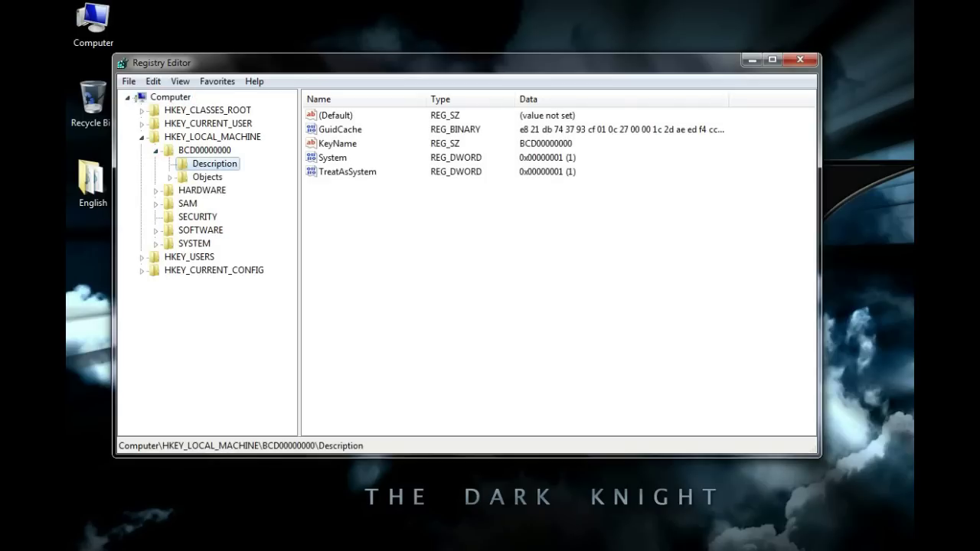
{"action": "left_click", "coordinate": [337, 143]}
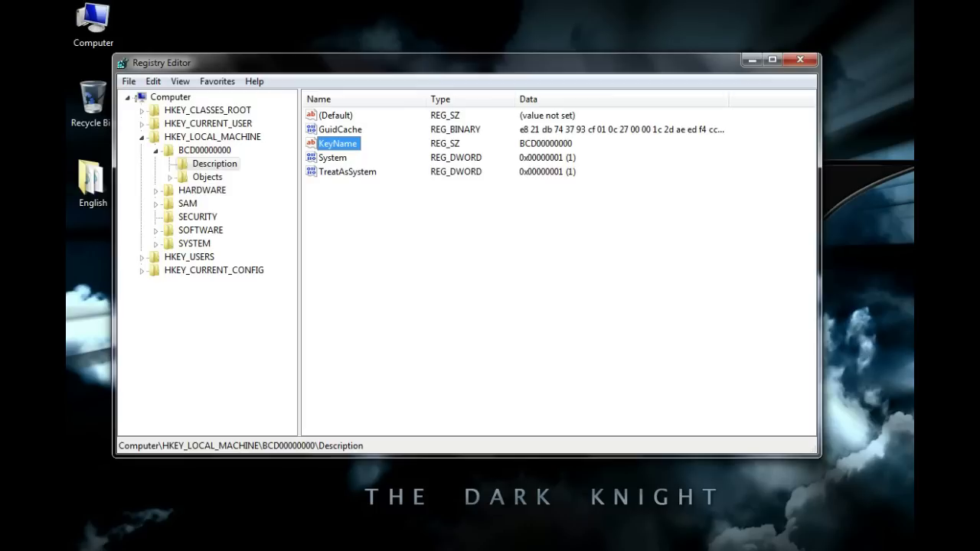
{"action": "left_click", "coordinate": [141, 137]}
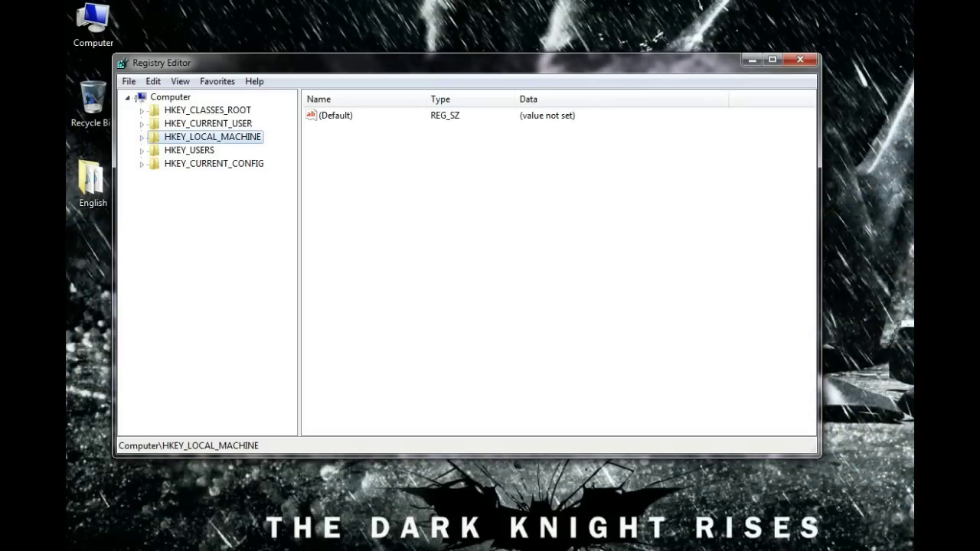
Switch to the Notepad notes and review the registry path, the StorageDevicePolicies key name and the WriteProtect value name
{"action": "key", "text": "alt+Tab"}
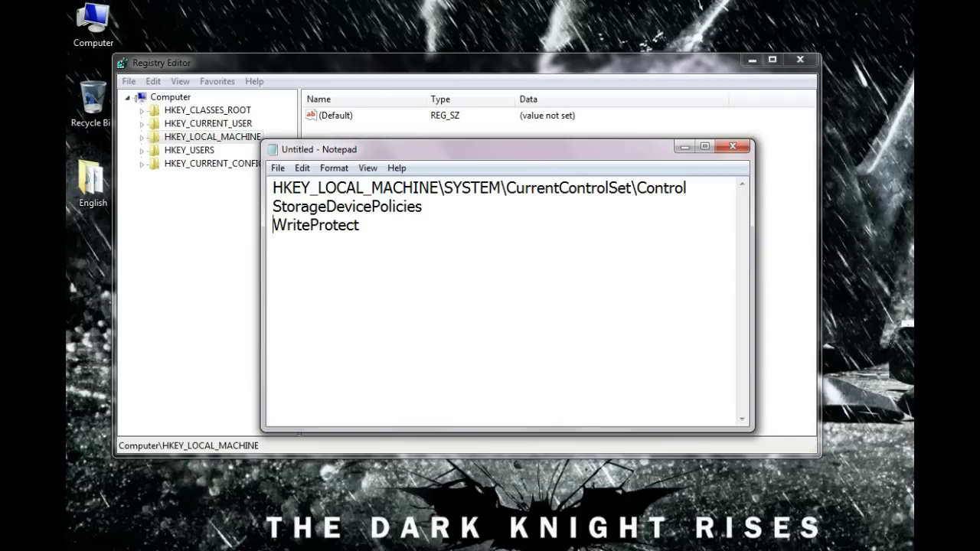
{"action": "left_click_drag", "start_coordinate": [439, 188], "coordinate": [273, 188]}
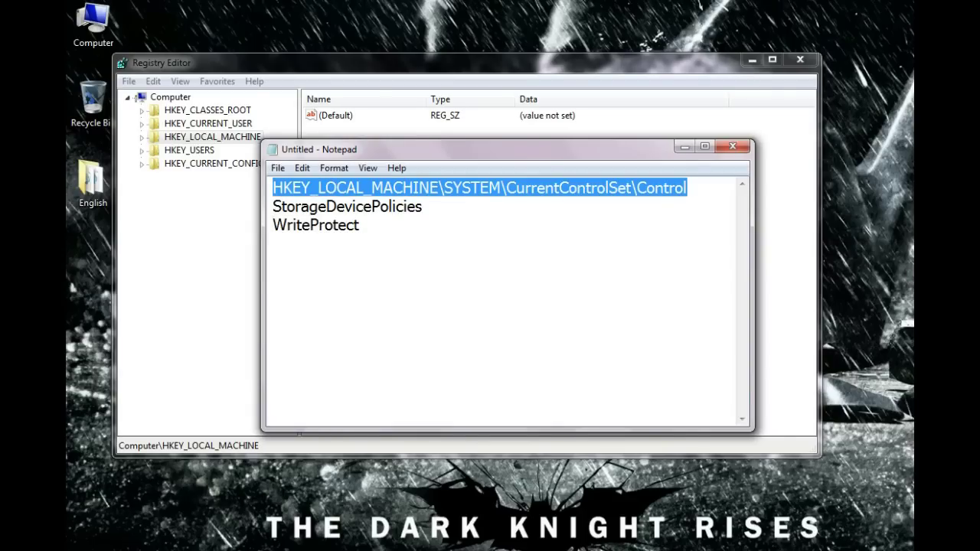
{"action": "left_click_drag", "start_coordinate": [422, 206], "coordinate": [272, 206]}
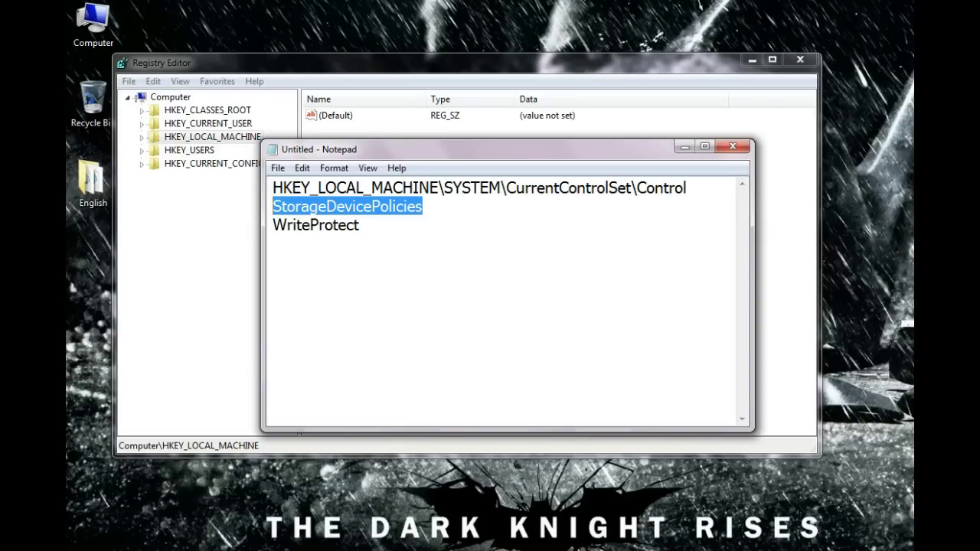
{"action": "left_click_drag", "start_coordinate": [359, 225], "coordinate": [275, 225]}
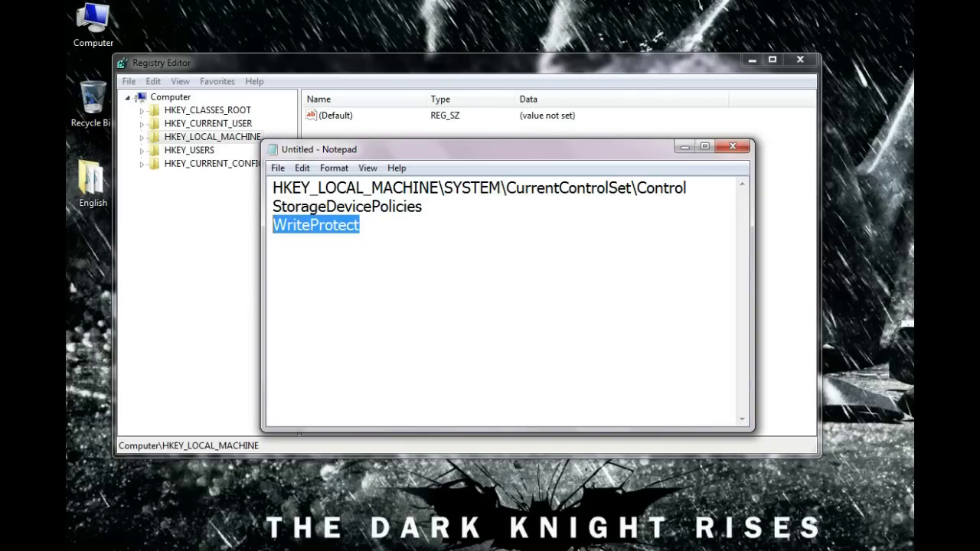
{"action": "left_click", "coordinate": [359, 225]}
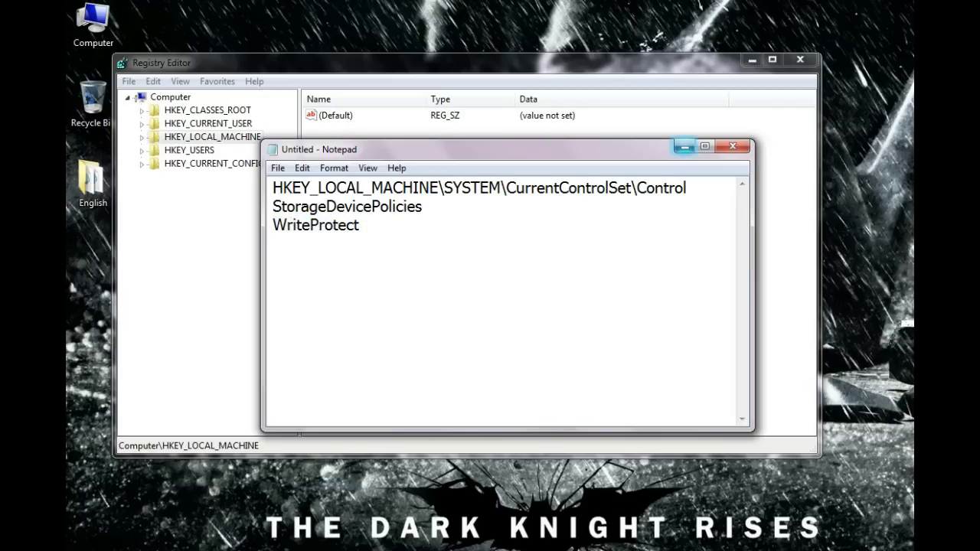
{"action": "left_click", "coordinate": [685, 146]}
Export the HKEY_LOCAL_MACHINE\SYSTEM\CurrentControlSet\Control branch as a registration file named Control on Removable Disk (K:)
{"action": "key", "text": "Right"}
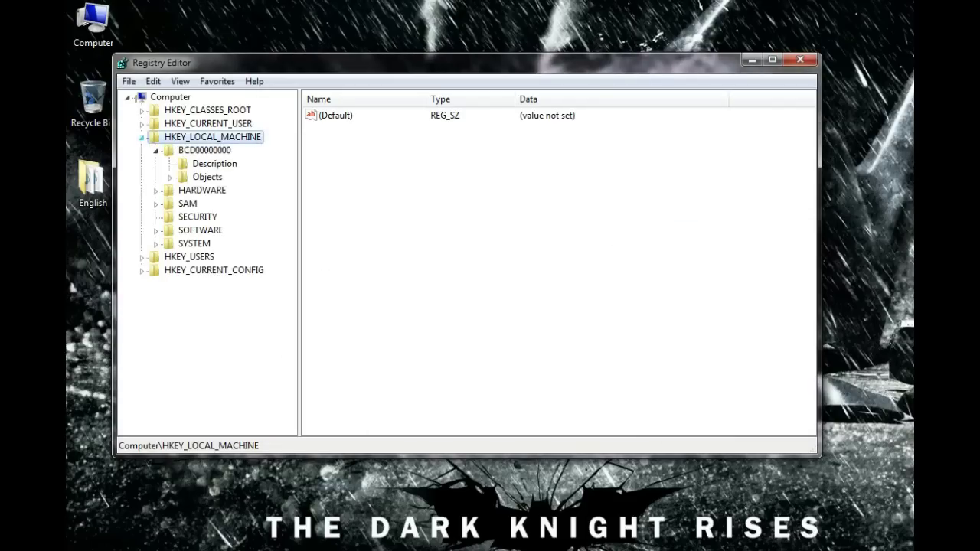
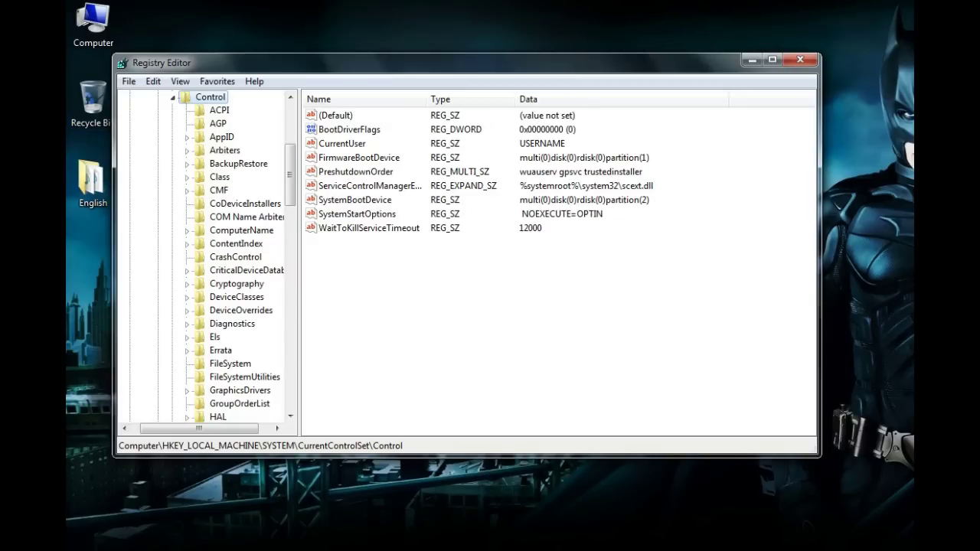
{"action": "right_click", "coordinate": [206, 97]}
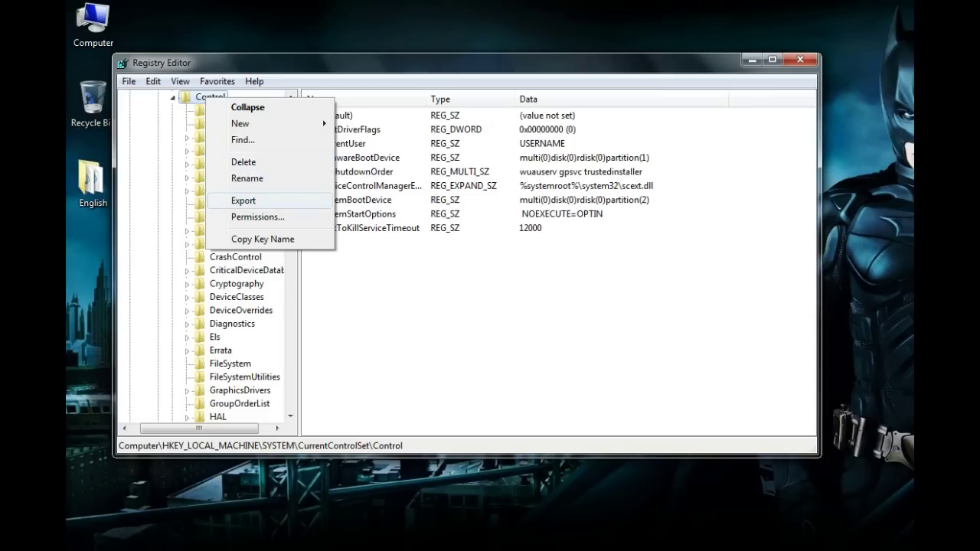
{"action": "left_click", "coordinate": [244, 201]}
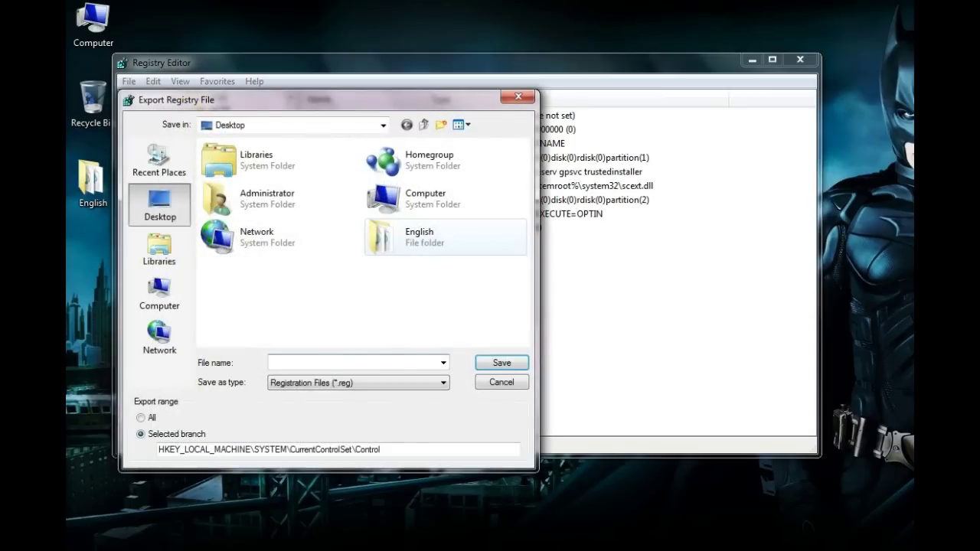
{"action": "left_click_drag", "start_coordinate": [330, 100], "coordinate": [515, 71]}
{"action": "left_click_drag", "start_coordinate": [415, 72], "coordinate": [399, 68]}
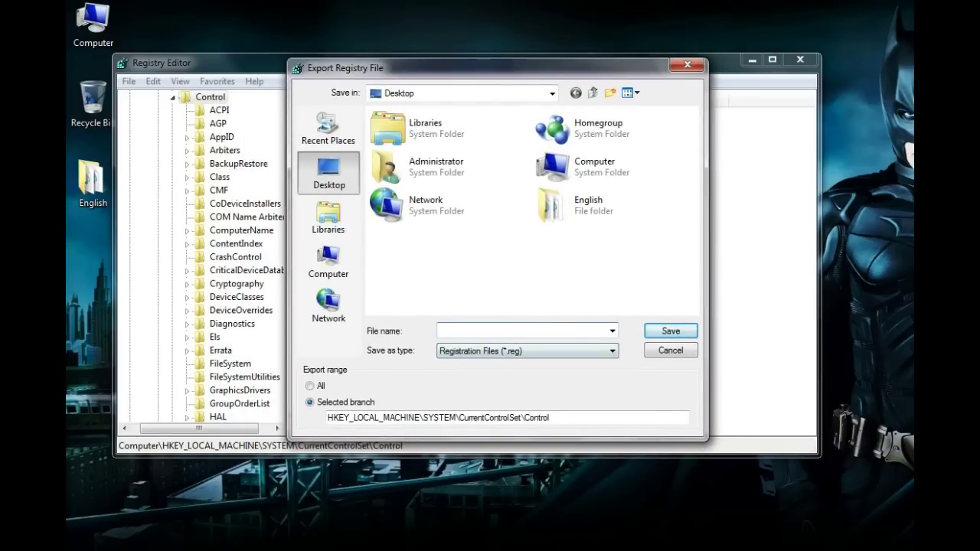
{"action": "type", "text": "Control"}
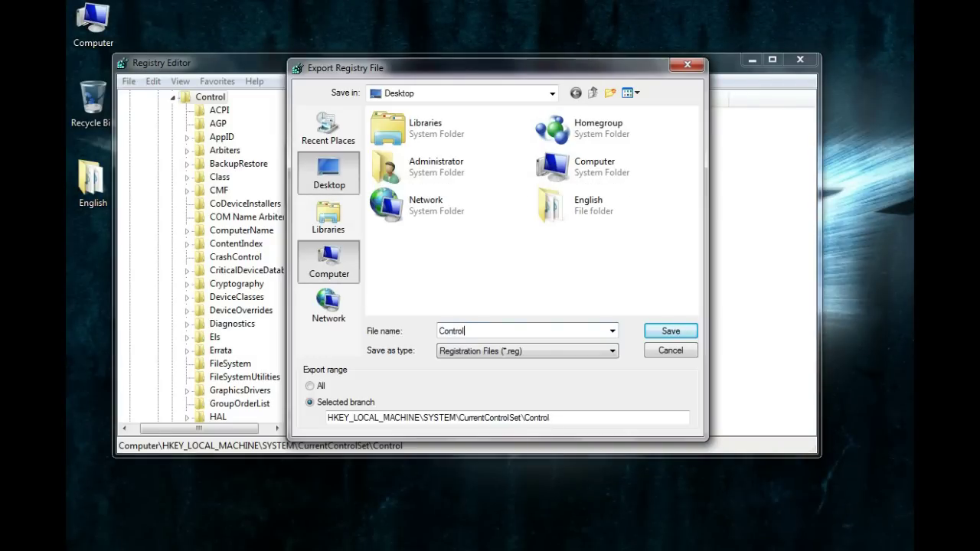
{"action": "left_click", "coordinate": [329, 261]}
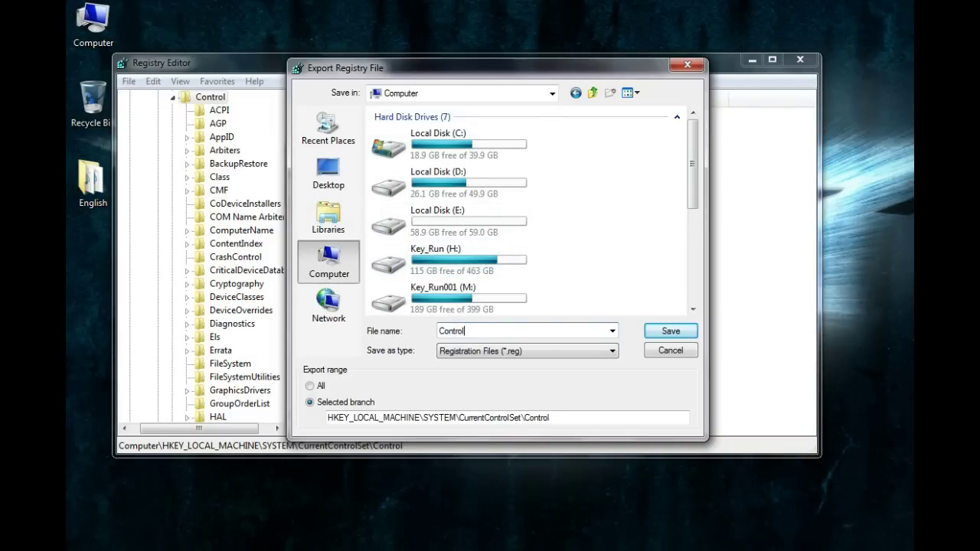
{"action": "scroll", "coordinate": [459, 295], "scroll_direction": "down", "scroll_amount": 5}
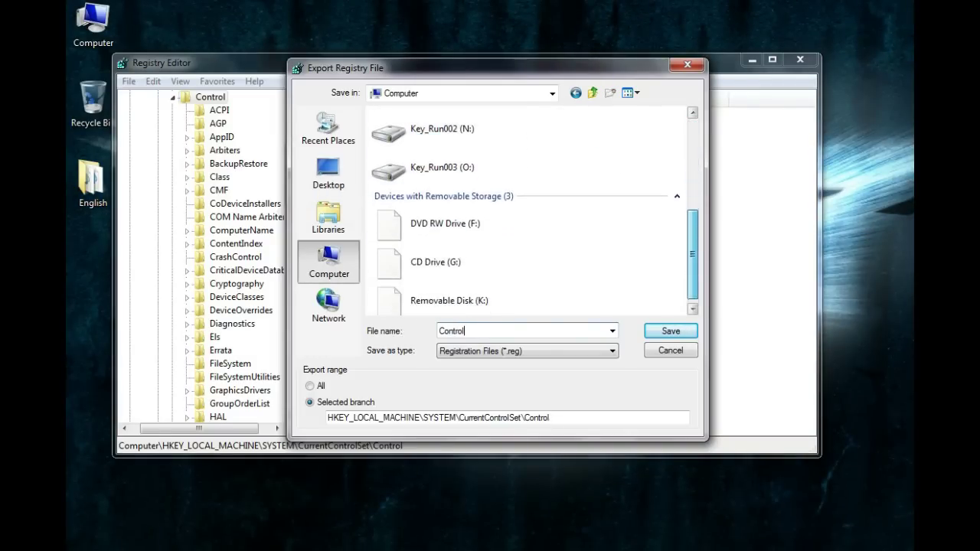
{"action": "double_click", "coordinate": [451, 294]}
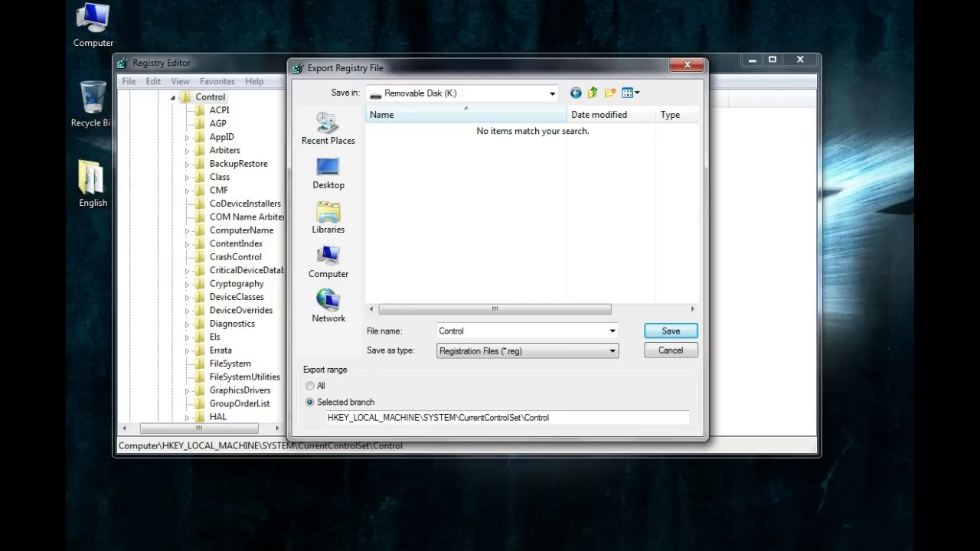
{"action": "left_click", "coordinate": [671, 331]}
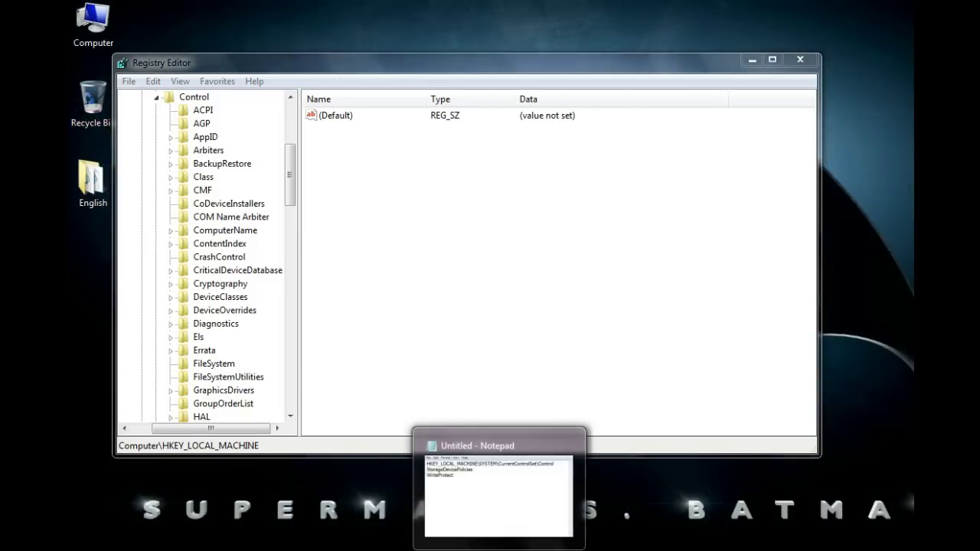
Recheck the Control registry path and the StorageDevicePolicies key name in the Notepad notes
{"action": "left_click", "coordinate": [498, 482]}
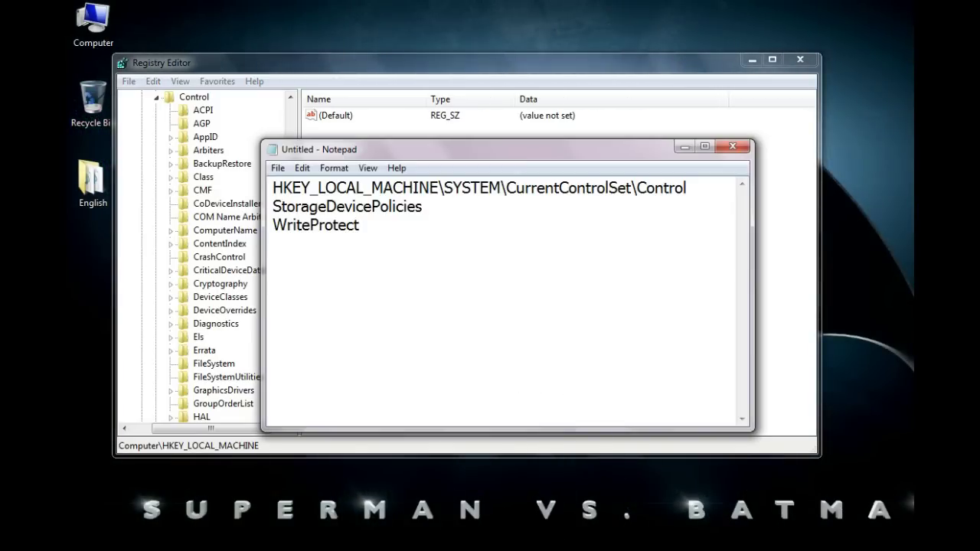
{"action": "left_click_drag", "start_coordinate": [691, 188], "coordinate": [272, 188]}
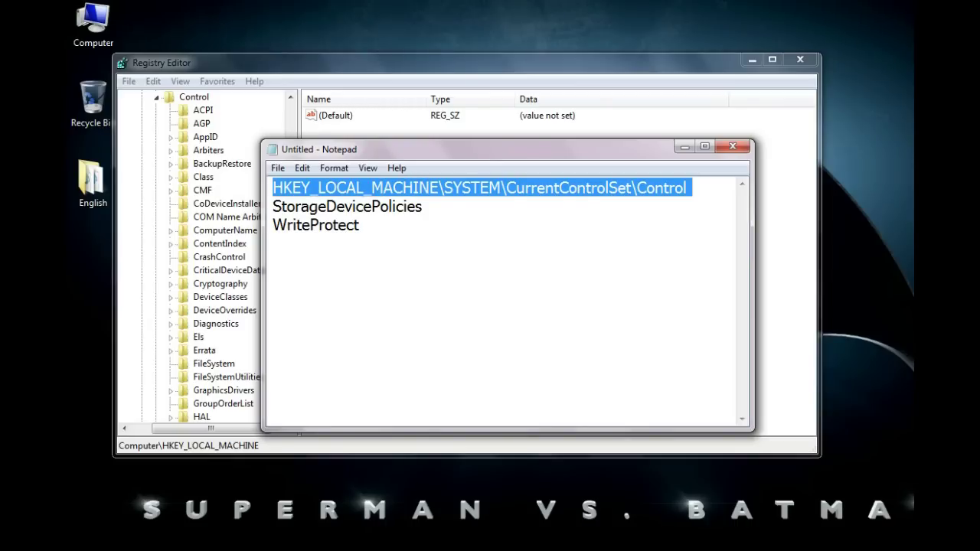
{"action": "left_click_drag", "start_coordinate": [422, 207], "coordinate": [273, 206]}
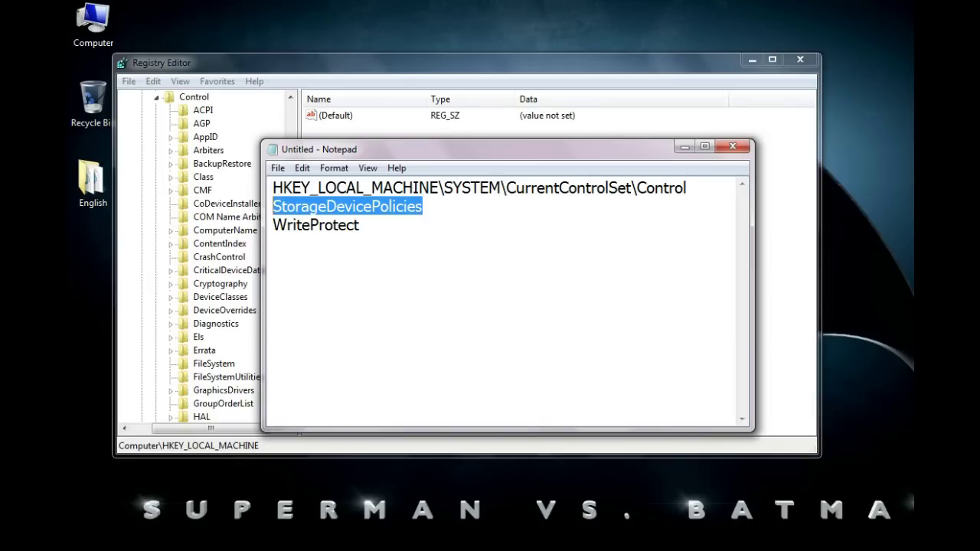
{"action": "left_click", "coordinate": [686, 146]}
Create a key named StorageDevicePolicies under HKEY_LOCAL_MACHINE\SYSTEM\CurrentControlSet\Control and select it
{"action": "left_click", "coordinate": [193, 97]}
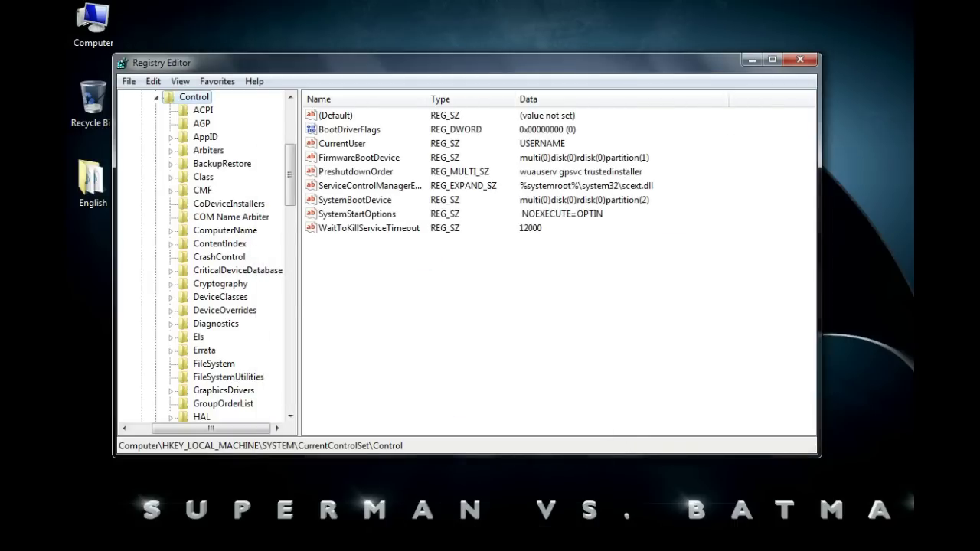
{"action": "right_click", "coordinate": [194, 97]}
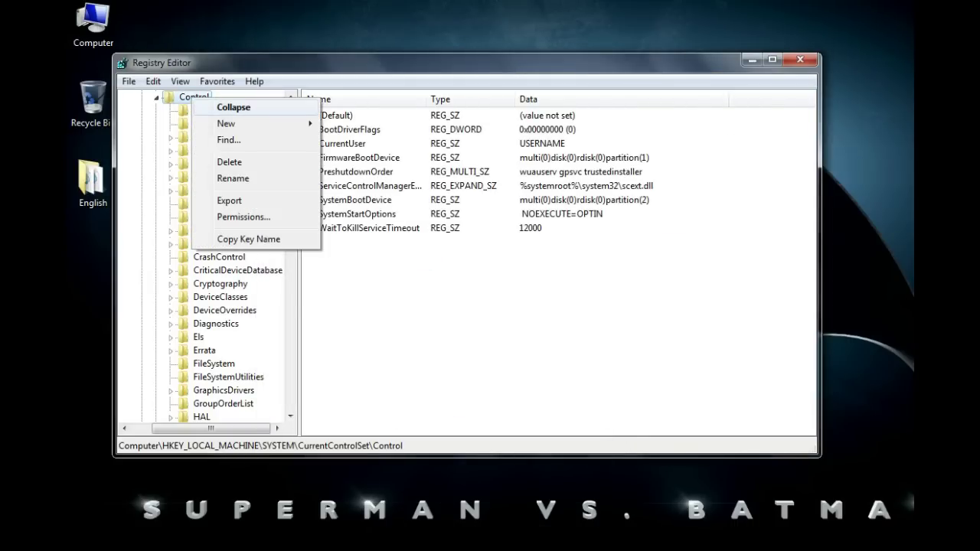
{"action": "mouse_move", "coordinate": [230, 123]}
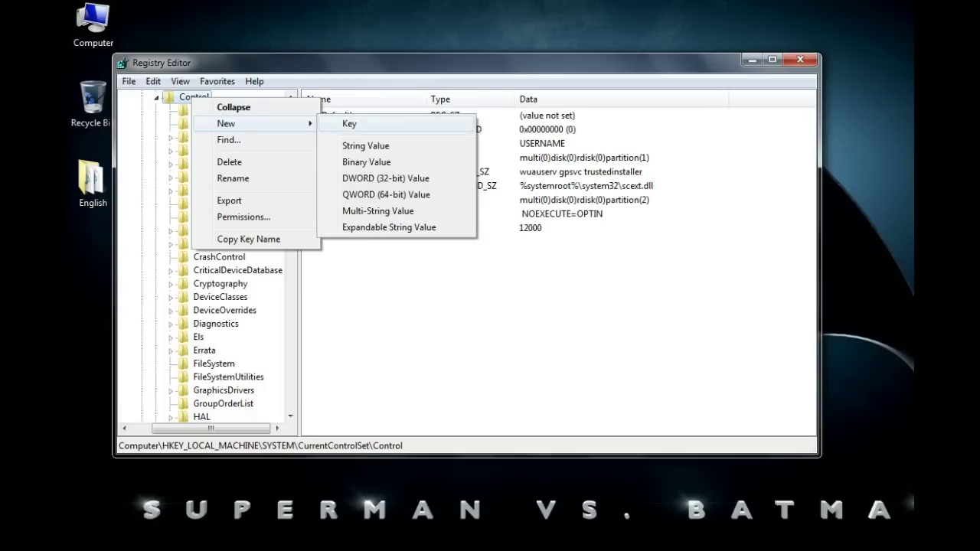
{"action": "left_click", "coordinate": [349, 124]}
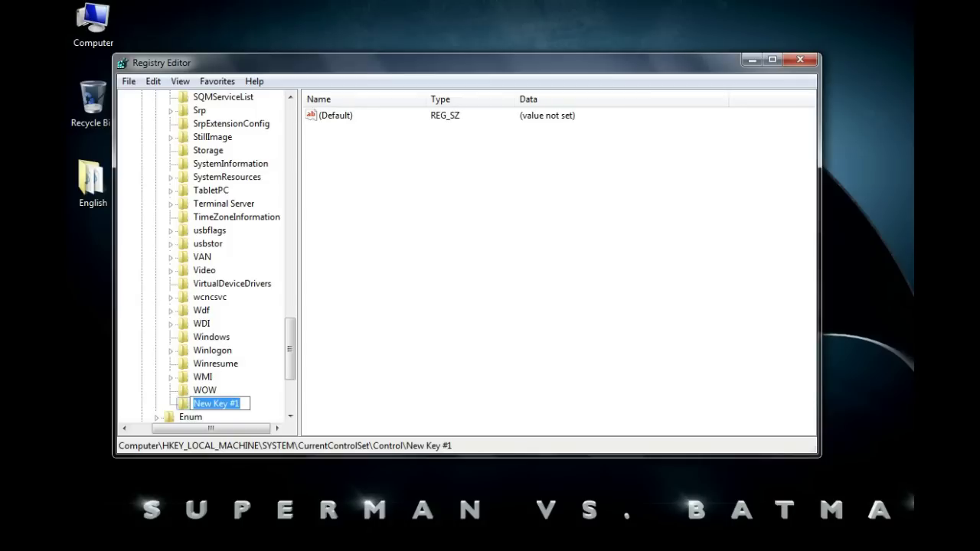
{"action": "type", "text": "StorageDevicePolicies"}
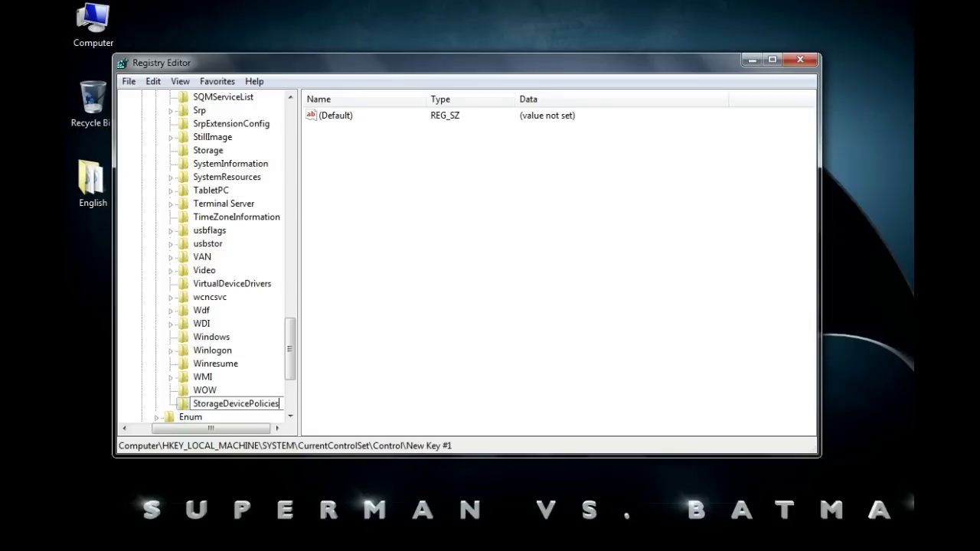
{"action": "key", "text": "Return"}
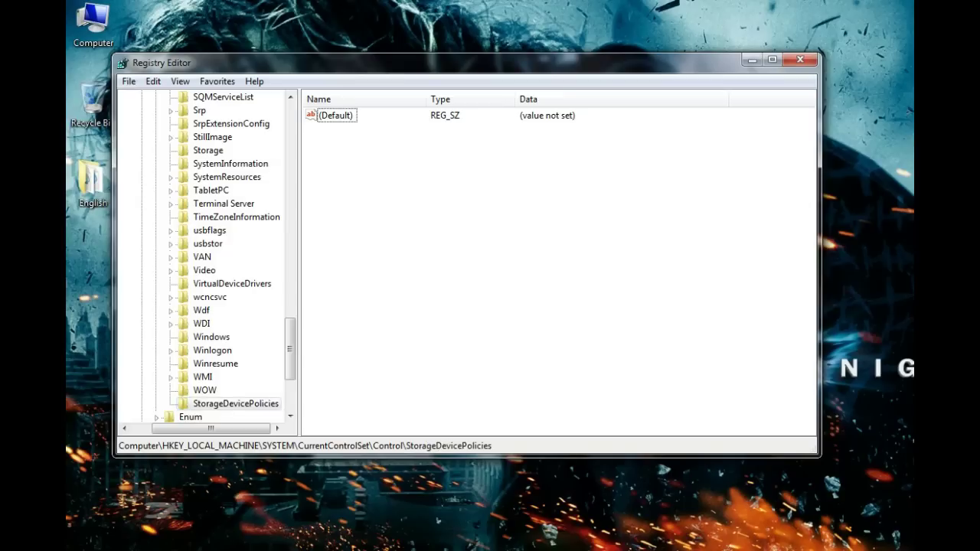
{"action": "left_click", "coordinate": [235, 404]}
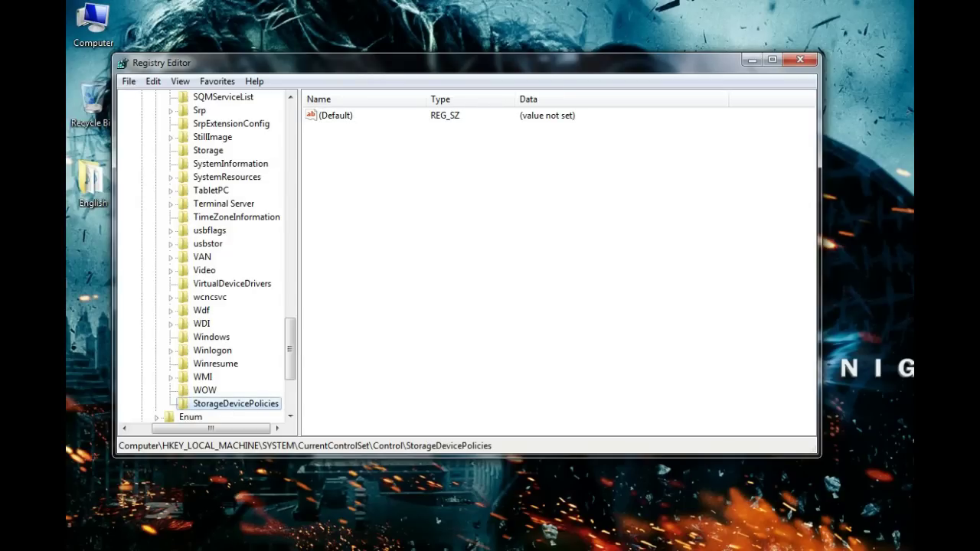
{"action": "left_click", "coordinate": [459, 229]}
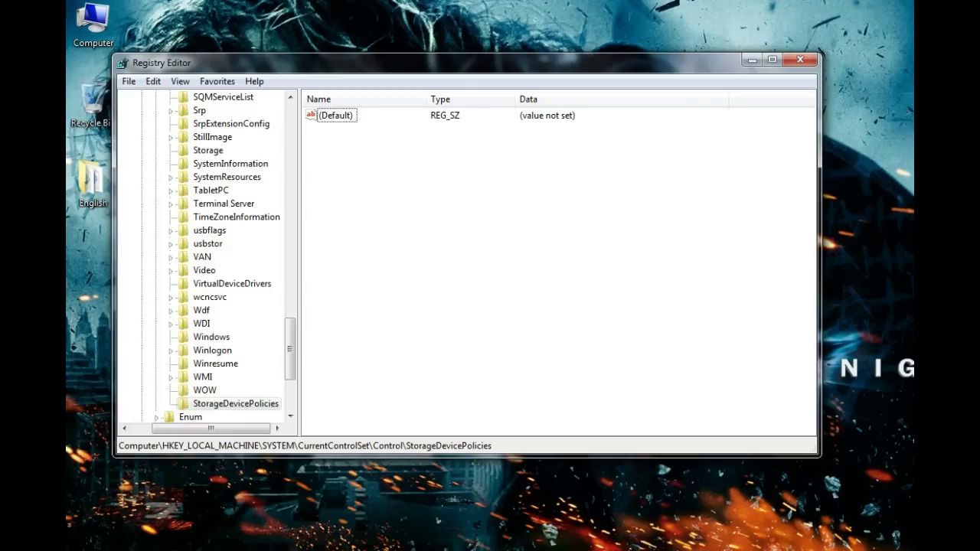
Switch to the Notepad notes to check the WriteProtect value name, then minimize the notes
{"action": "key", "text": "alt+Tab"}
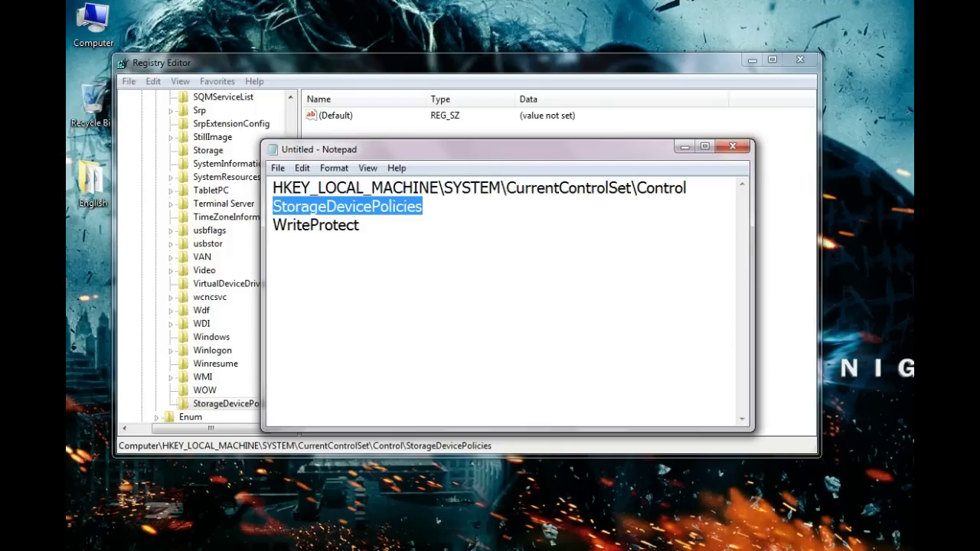
{"action": "key", "text": "Down"}
{"action": "key", "text": "shift+Left"}
{"action": "key", "text": "shift+Left"}
{"action": "key", "text": "shift+Left"}
{"action": "key", "text": "shift+Left"}
{"action": "key", "text": "shift+Left"}
{"action": "key", "text": "shift+Left"}
{"action": "key", "text": "shift+Left"}
{"action": "key", "text": "shift+Left"}
{"action": "key", "text": "shift+Left"}
{"action": "key", "text": "shift+Left"}
{"action": "key", "text": "shift+Left"}
{"action": "key", "text": "shift+Left"}
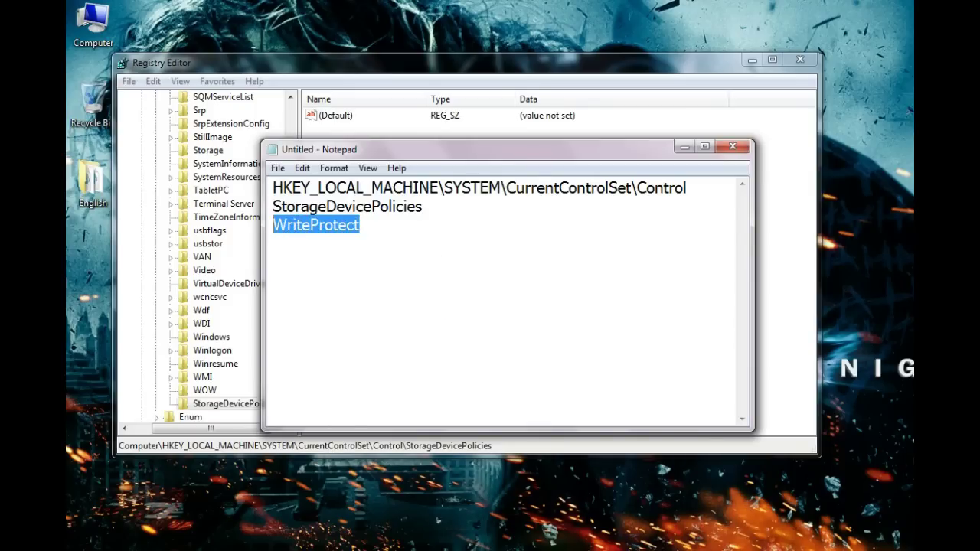
{"action": "left_click_drag", "start_coordinate": [363, 225], "coordinate": [272, 188]}
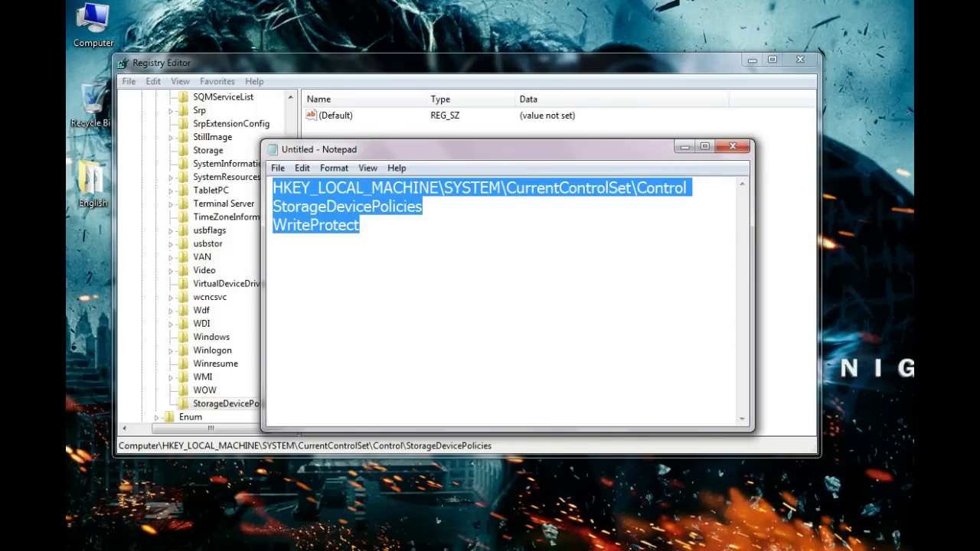
{"action": "left_click", "coordinate": [359, 226]}
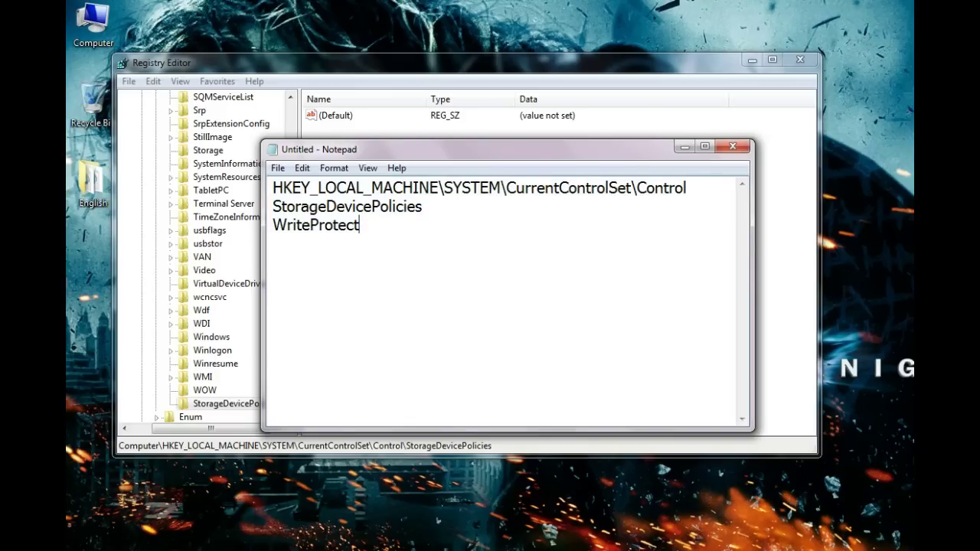
{"action": "key", "text": "shift+Left"}
{"action": "key", "text": "shift+Left"}
{"action": "key", "text": "shift+Left"}
{"action": "key", "text": "shift+Left"}
{"action": "key", "text": "shift+Left"}
{"action": "key", "text": "shift+Left"}
{"action": "key", "text": "shift+Left"}
{"action": "key", "text": "shift+Left"}
{"action": "key", "text": "shift+Left"}
{"action": "key", "text": "shift+Left"}
{"action": "key", "text": "shift+Left"}
{"action": "key", "text": "shift+Left"}
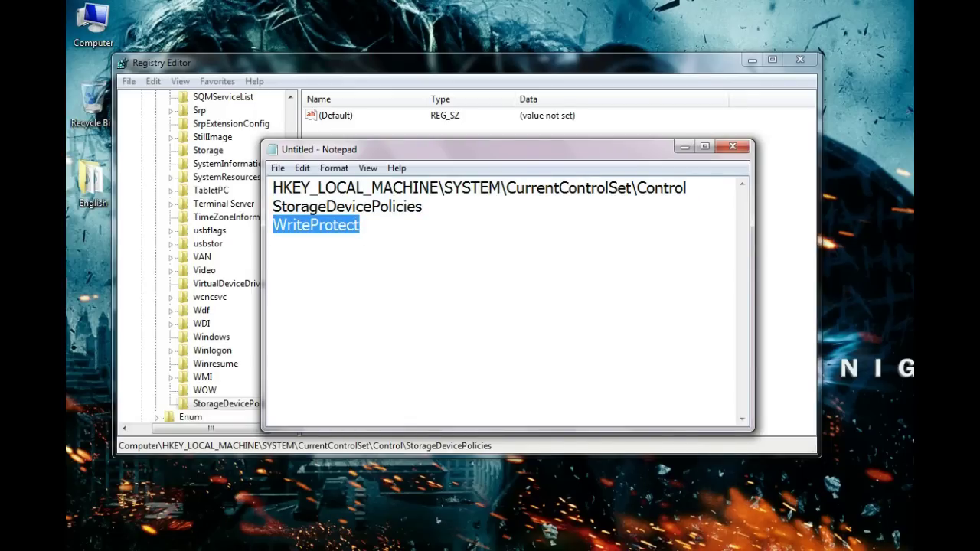
{"action": "left_click", "coordinate": [685, 146]}
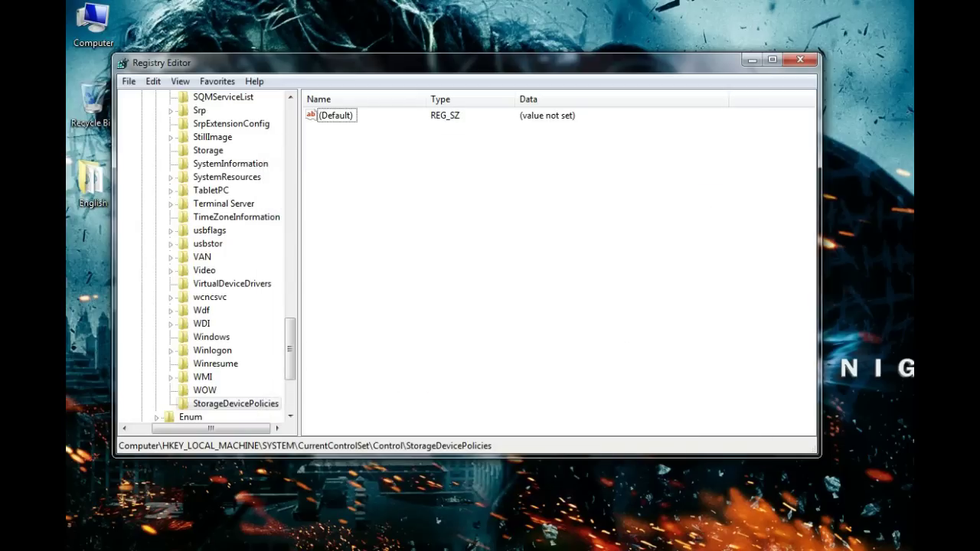
Create a DWORD (32-bit) value named WriteProtect in the StorageDevicePolicies key
{"action": "right_click", "coordinate": [337, 188]}
{"action": "mouse_move", "coordinate": [370, 196]}
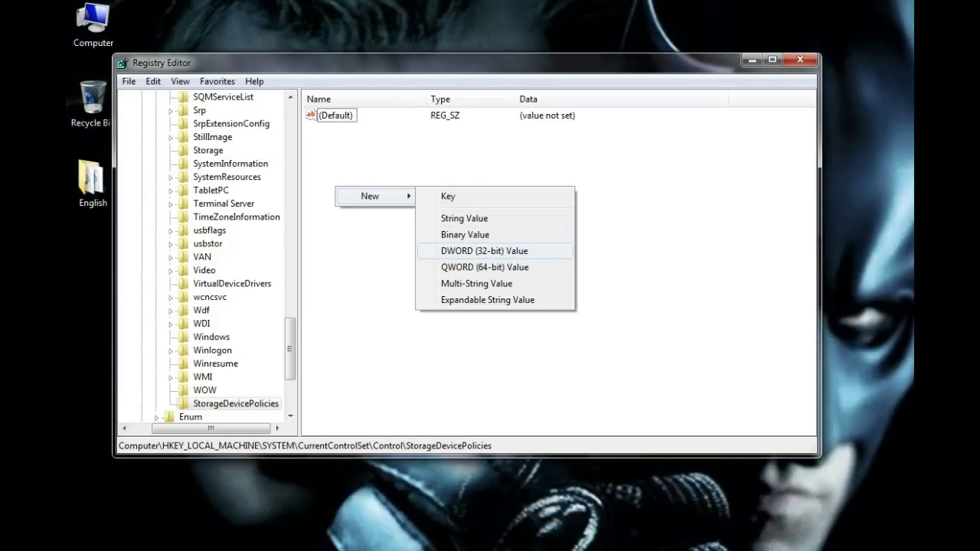
{"action": "key", "text": "Return"}
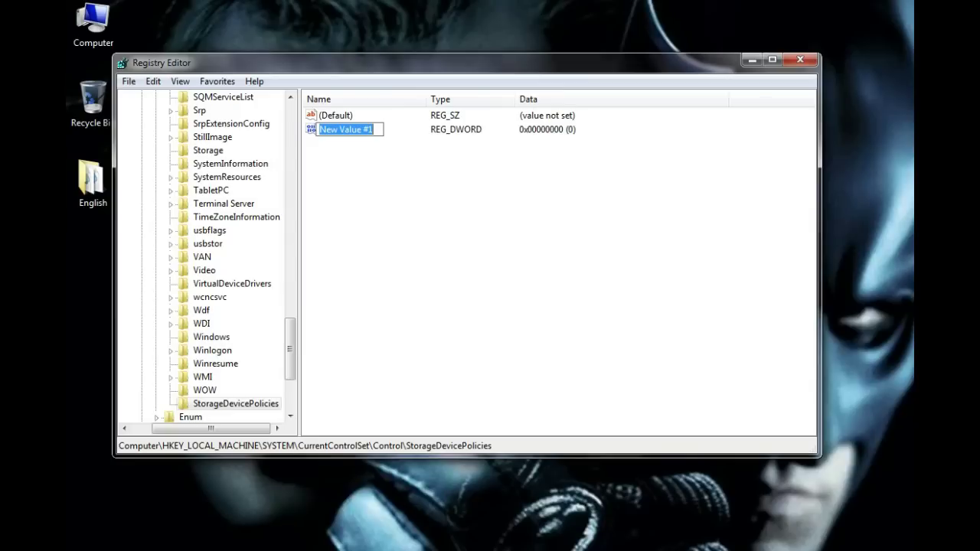
{"action": "type", "text": "WriteProtect"}
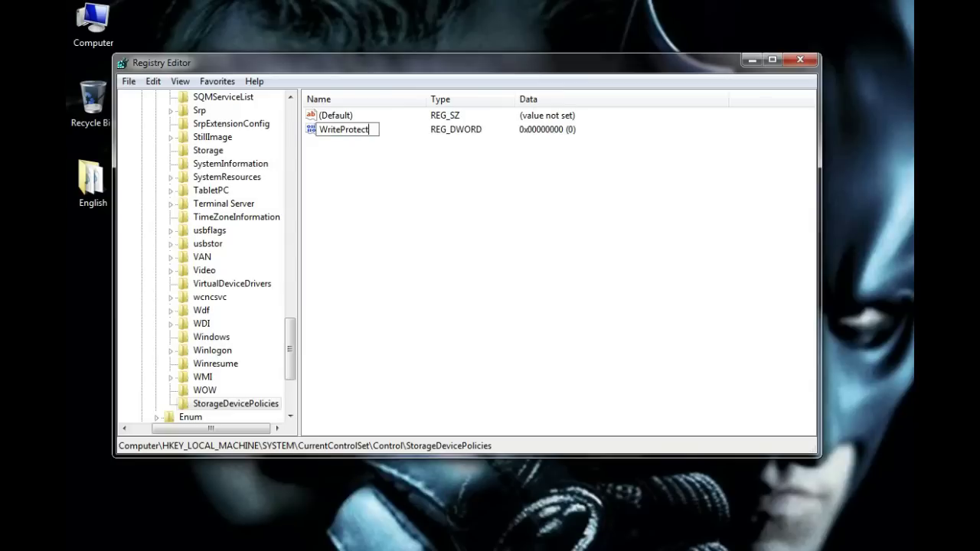
{"action": "key", "text": "Return"}
{"action": "key", "text": "Return"}
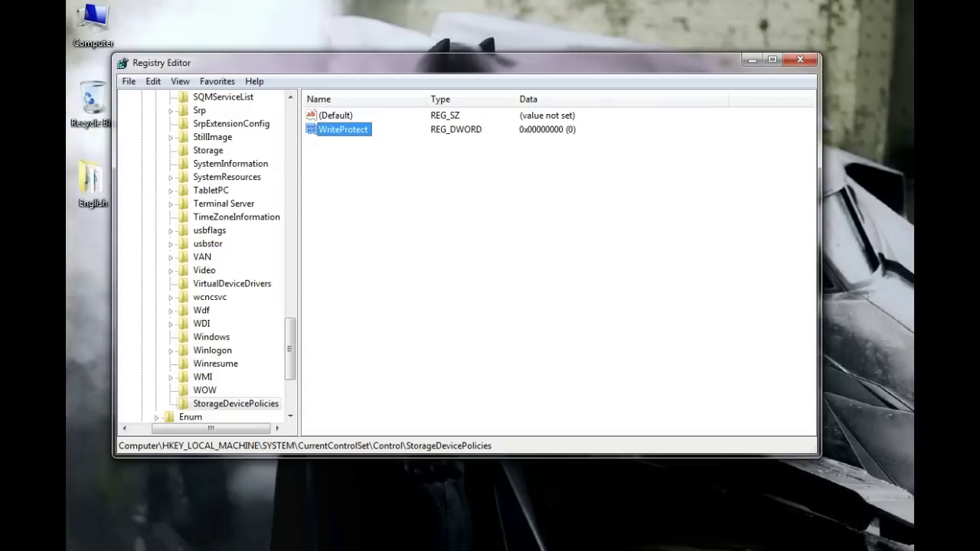
Set the WriteProtect value data to 1 and refresh the registry view
{"action": "key", "text": "Return"}
{"action": "left_click_drag", "start_coordinate": [260, 127], "coordinate": [461, 174]}
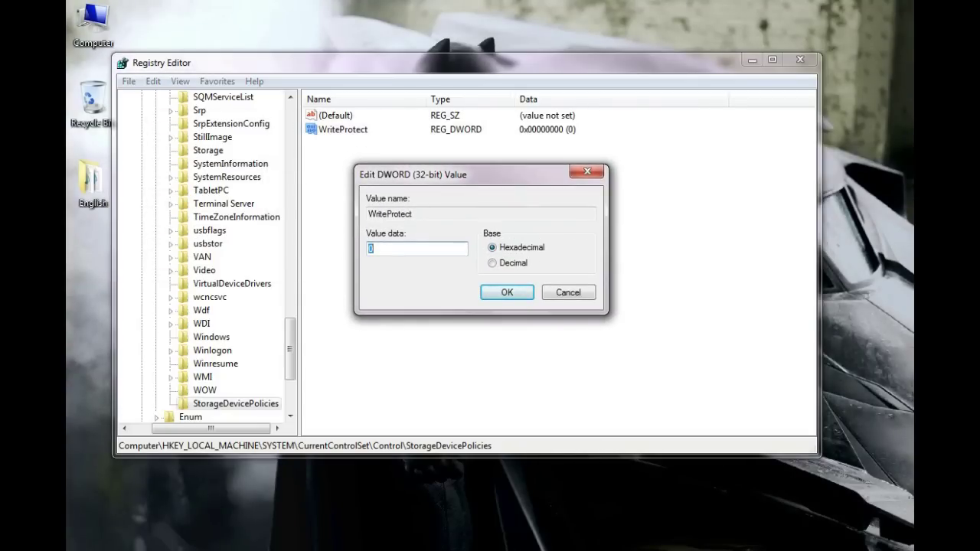
{"action": "type", "text": "0"}
{"action": "double_click", "coordinate": [371, 248]}
{"action": "type", "text": "1"}
{"action": "key", "text": "Return"}
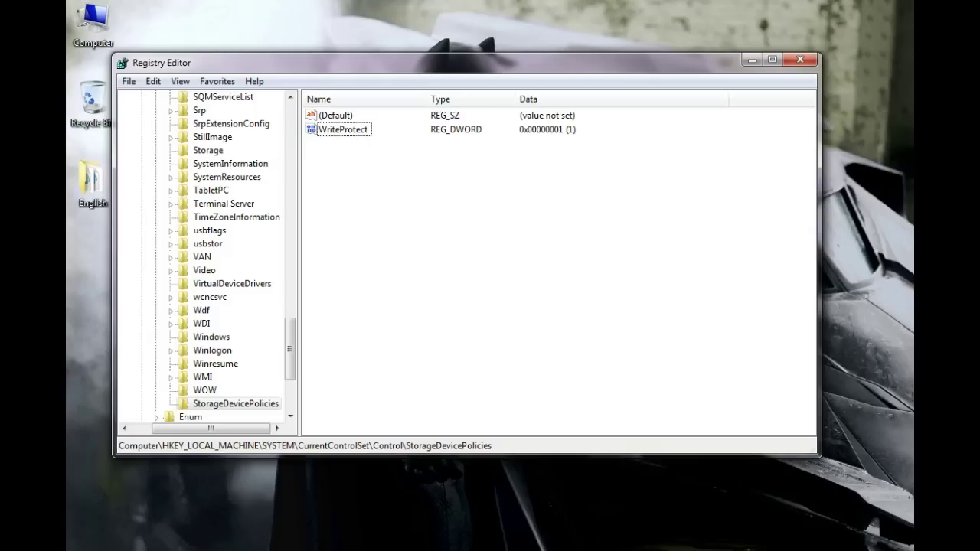
{"action": "key", "text": "F5"}
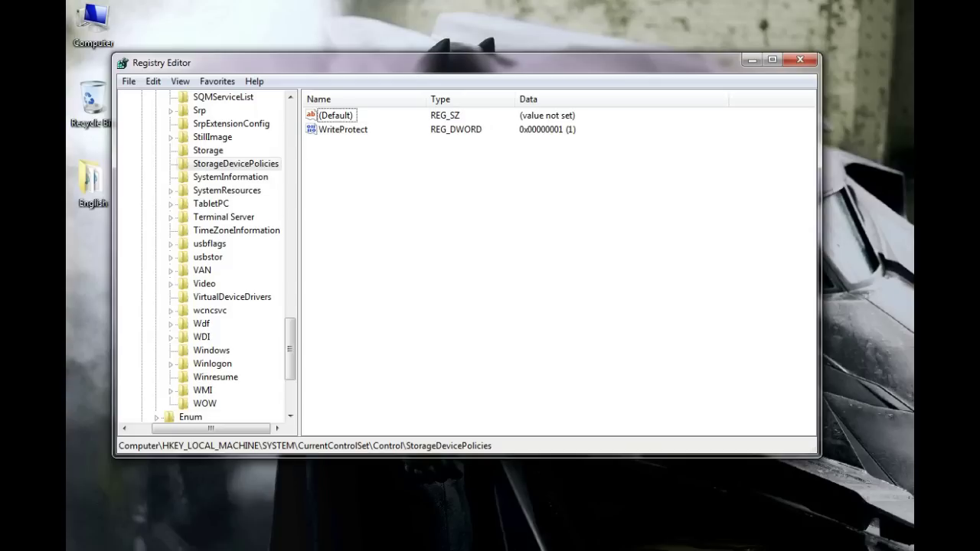
Collapse the open registry branches back to the Computer root and close Registry Editor
{"action": "key", "text": "Tab"}
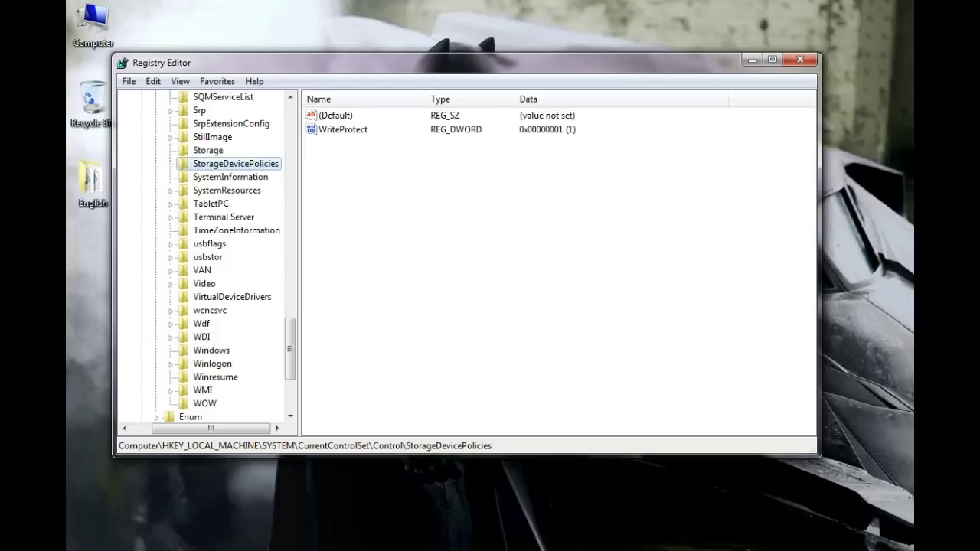
{"action": "key", "text": "Left"}
{"action": "key", "text": "Left"}
{"action": "key", "text": "Left"}
{"action": "key", "text": "Left"}
{"action": "key", "text": "Left"}
{"action": "key", "text": "Left"}
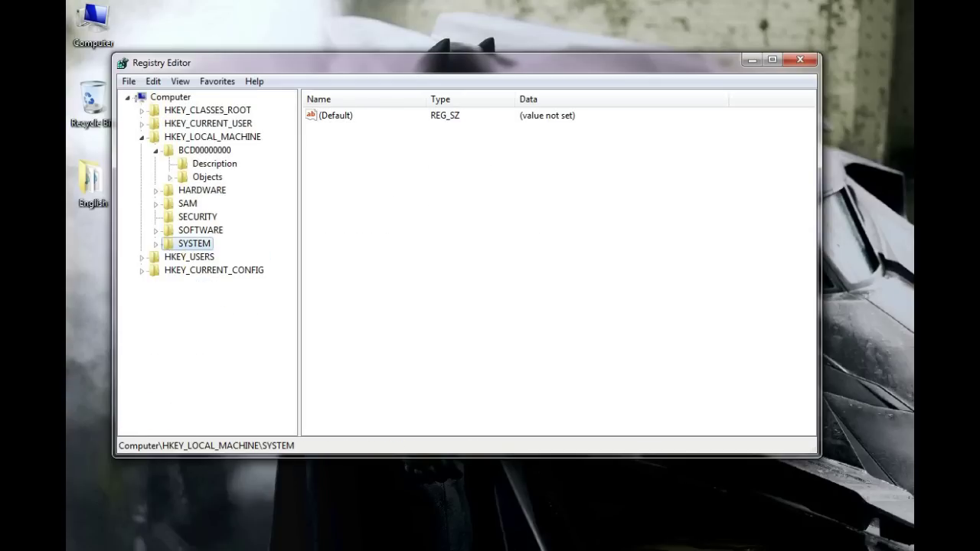
{"action": "key", "text": "Left"}
{"action": "key", "text": "Left"}
{"action": "key", "text": "Left"}
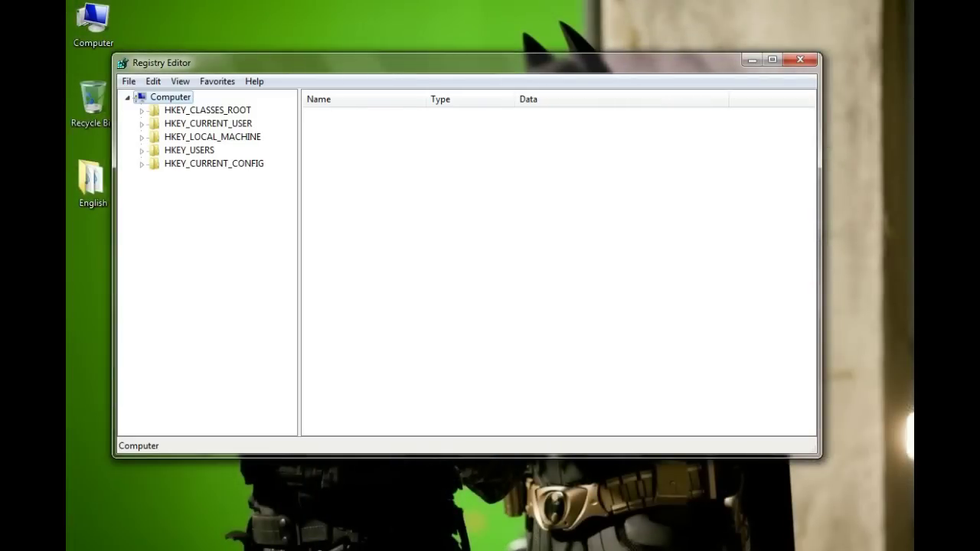
{"action": "left_click", "coordinate": [801, 60]}
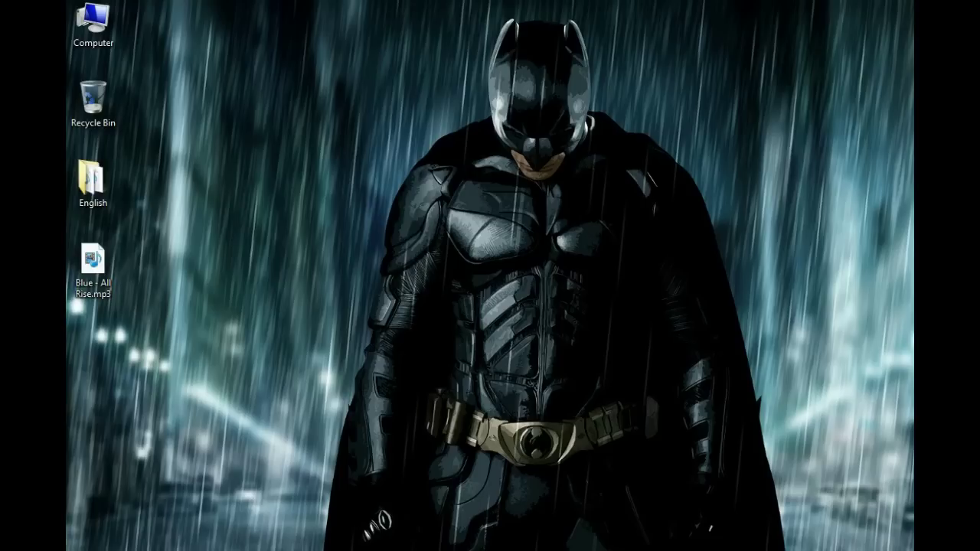
Open Removable Disk (K:) in the Computer window and check the exported Control.reg file
{"action": "left_click", "coordinate": [93, 25]}
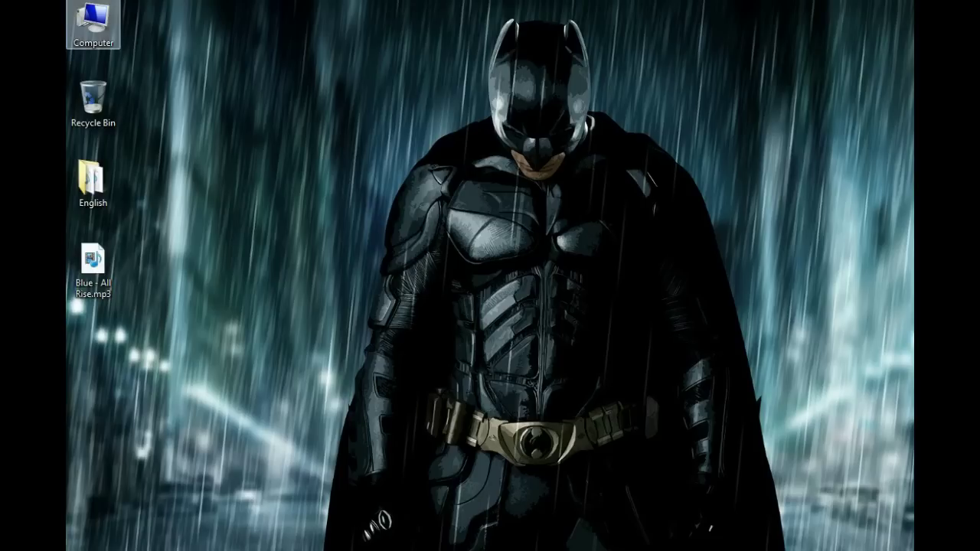
{"action": "double_click", "coordinate": [93, 23]}
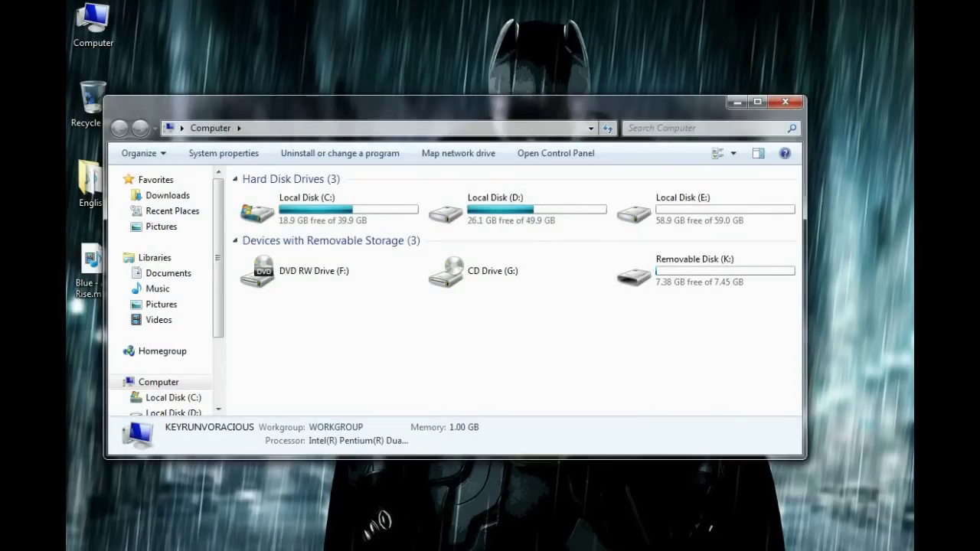
{"action": "left_click_drag", "start_coordinate": [452, 104], "coordinate": [477, 83]}
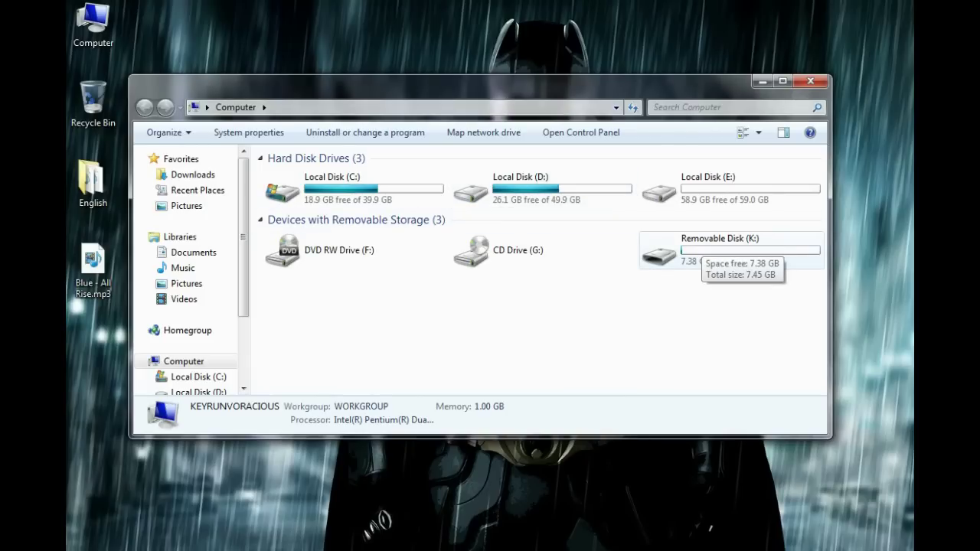
{"action": "double_click", "coordinate": [703, 245]}
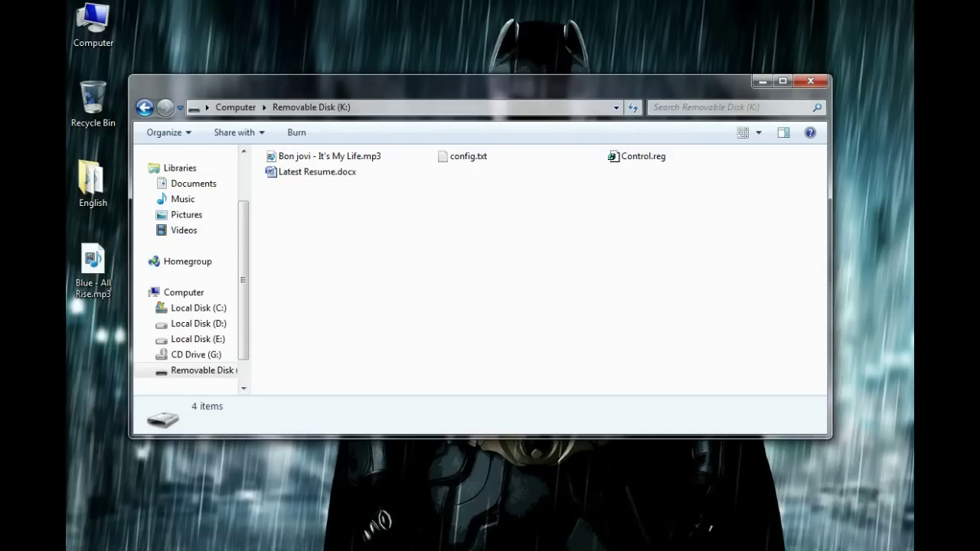
{"action": "left_click", "coordinate": [643, 156]}
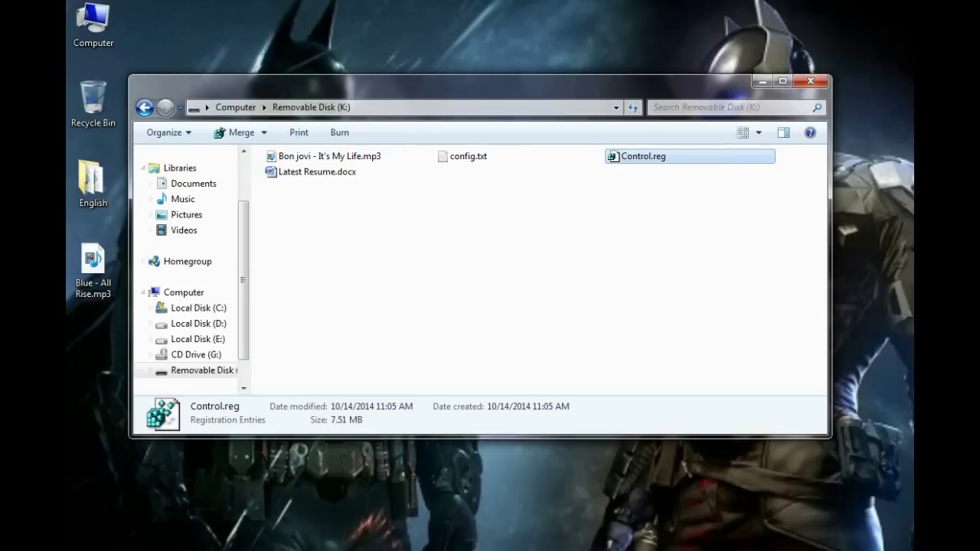
Try to copy Blue - All Rise.mp3 from the desktop to Removable Disk (K:), then cancel the copy and close the drive window
{"action": "left_click", "coordinate": [93, 264]}
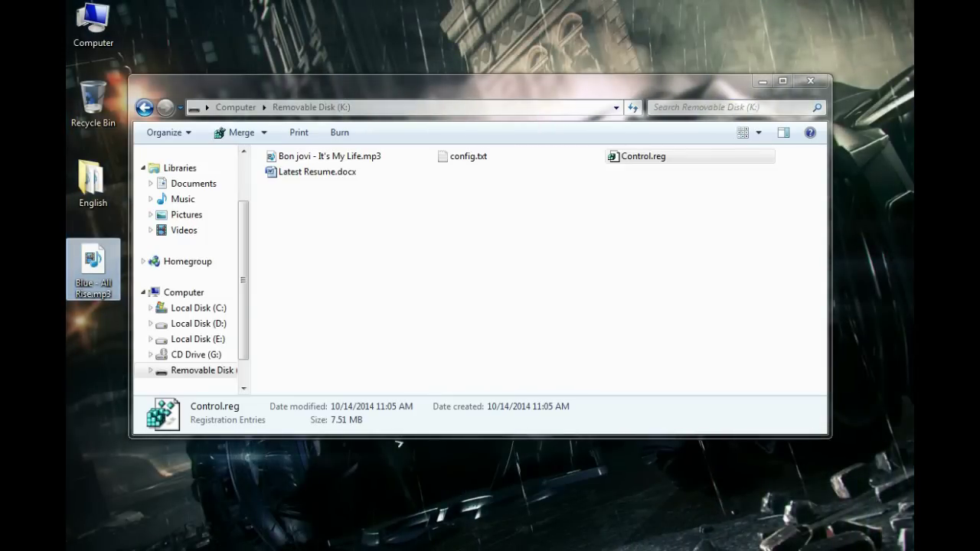
{"action": "left_click", "coordinate": [474, 276]}
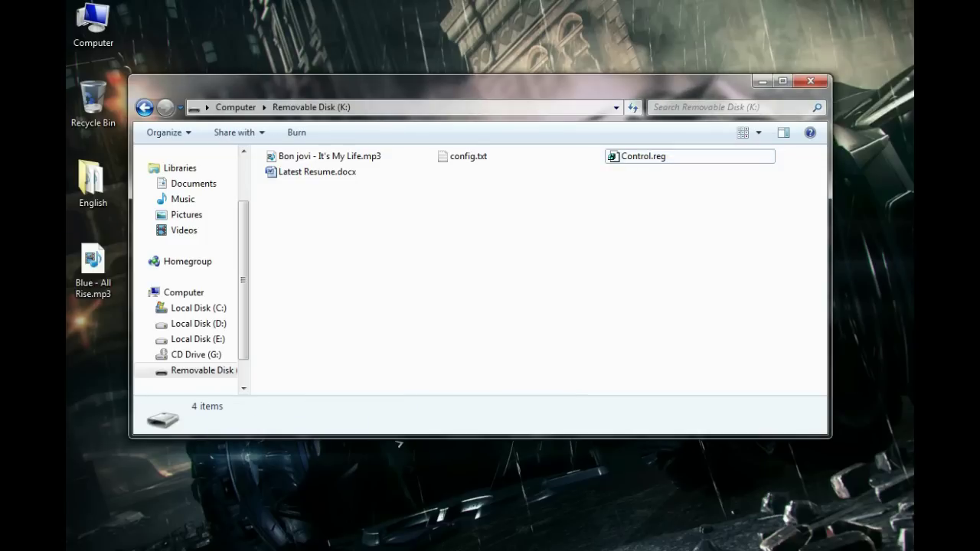
{"action": "key", "text": "ctrl+v"}
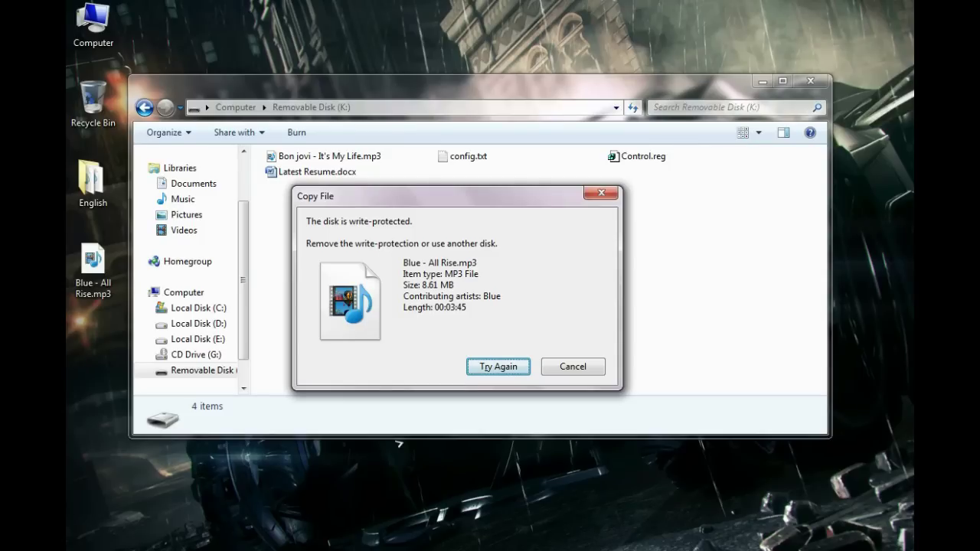
{"action": "left_click", "coordinate": [573, 366]}
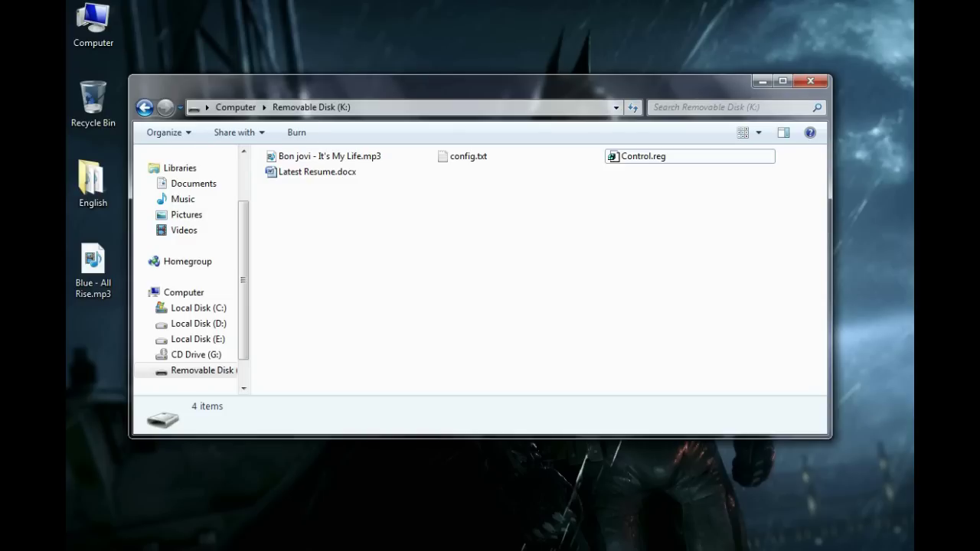
{"action": "key", "text": "alt+F4"}
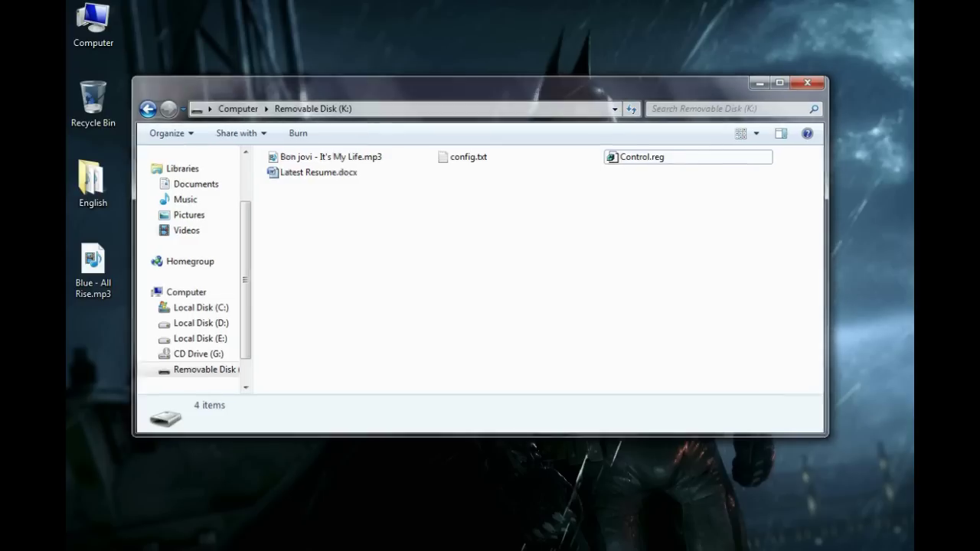
Launch Registry Editor with regedit and select the key HKEY_LOCAL_MACHINE\SYSTEM\CurrentControlSet\Control\StorageDevicePolicies
{"action": "left_click", "coordinate": [92, 270]}
{"action": "key", "text": "super+r"}
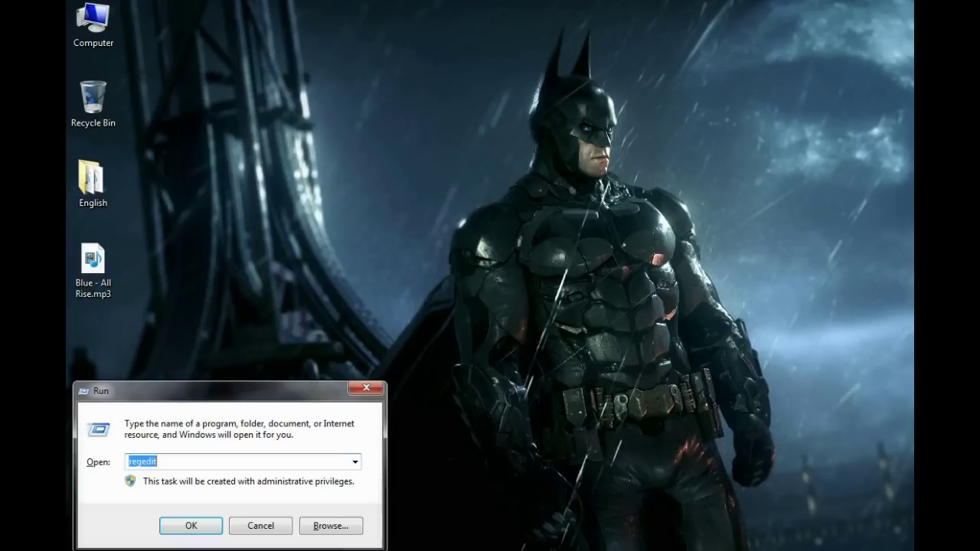
{"action": "key", "text": "Escape"}
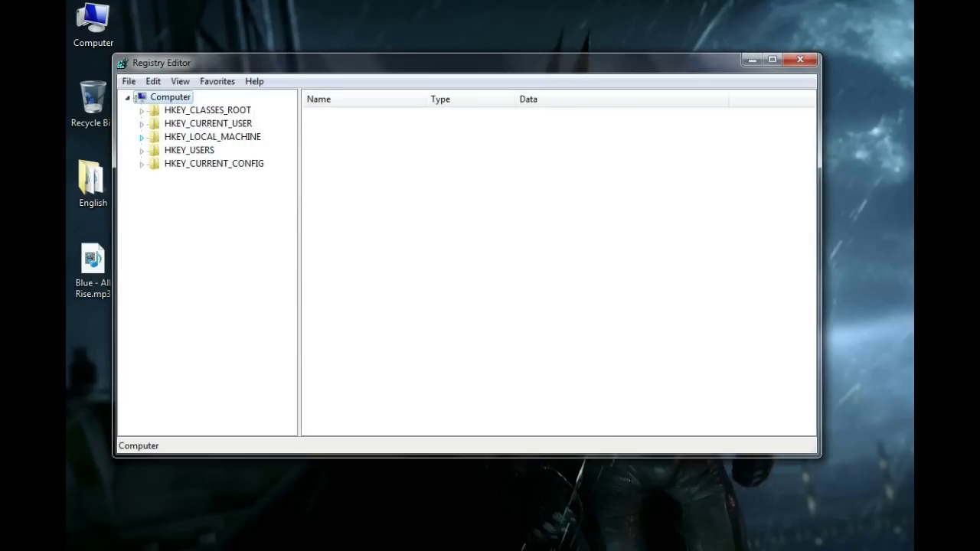
{"action": "left_click", "coordinate": [141, 137]}
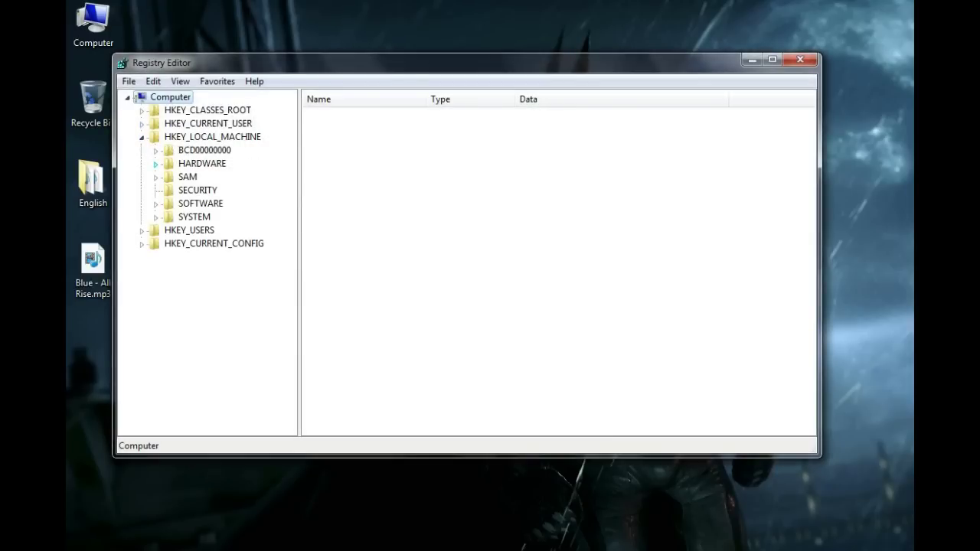
{"action": "left_click", "coordinate": [156, 217]}
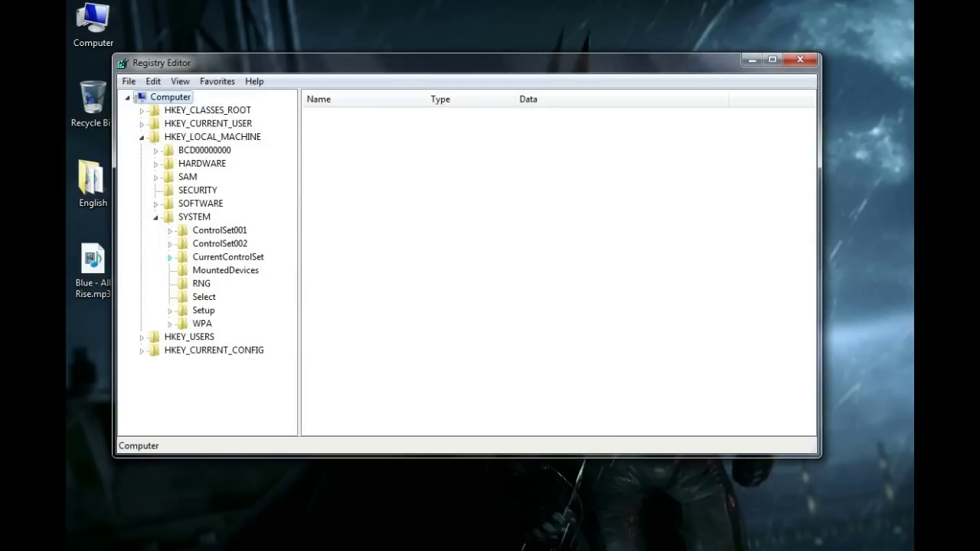
{"action": "left_click", "coordinate": [169, 257]}
{"action": "left_click", "coordinate": [184, 270]}
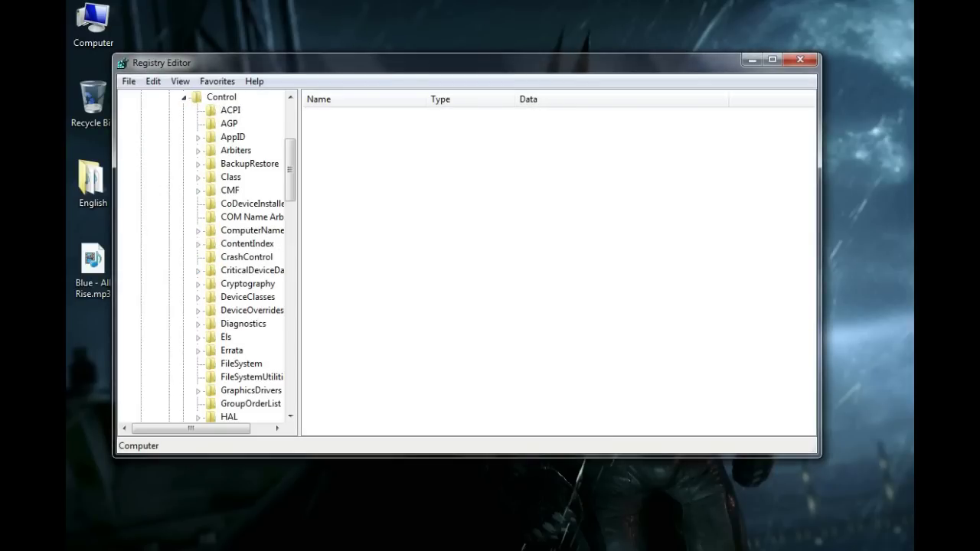
{"action": "scroll", "coordinate": [207, 256], "scroll_direction": "down", "scroll_amount": 18}
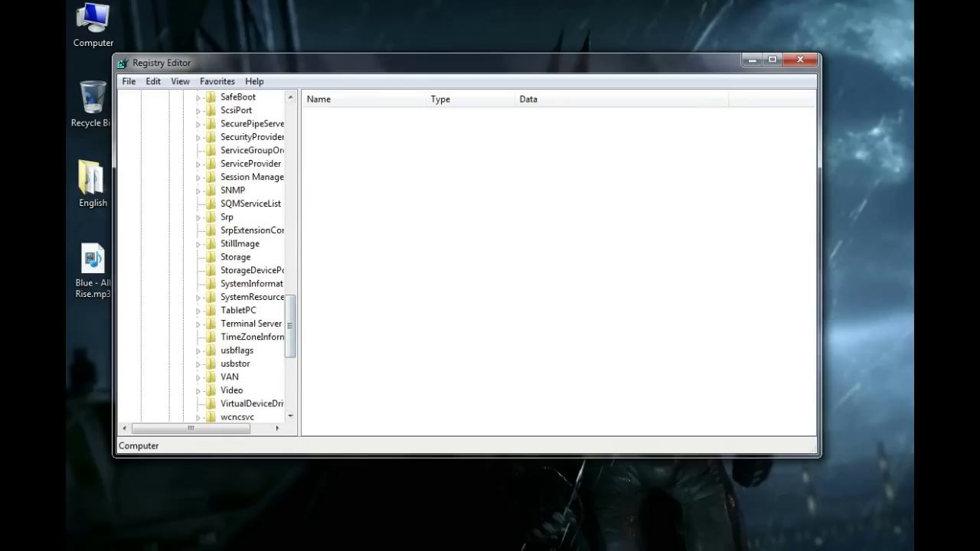
{"action": "left_click", "coordinate": [252, 270]}
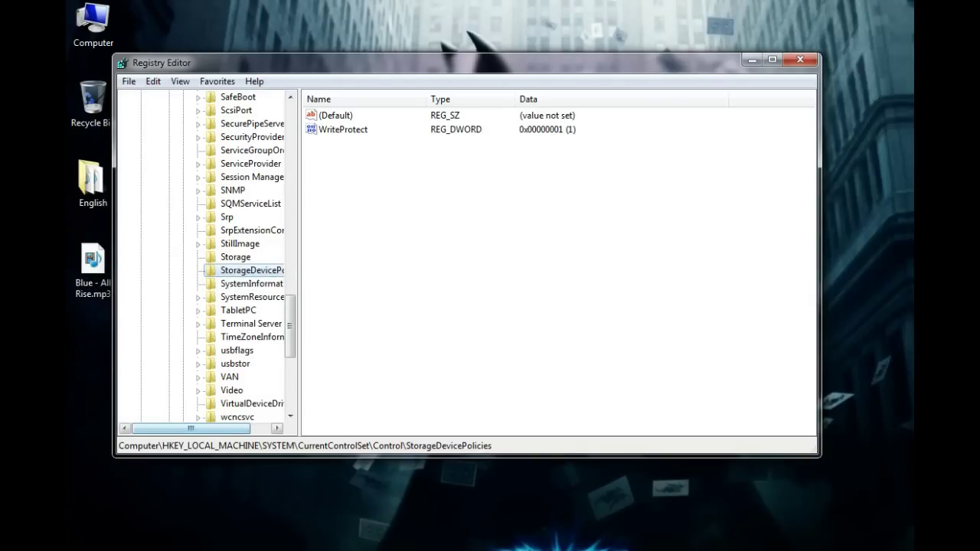
{"action": "left_click_drag", "start_coordinate": [191, 428], "coordinate": [210, 428]}
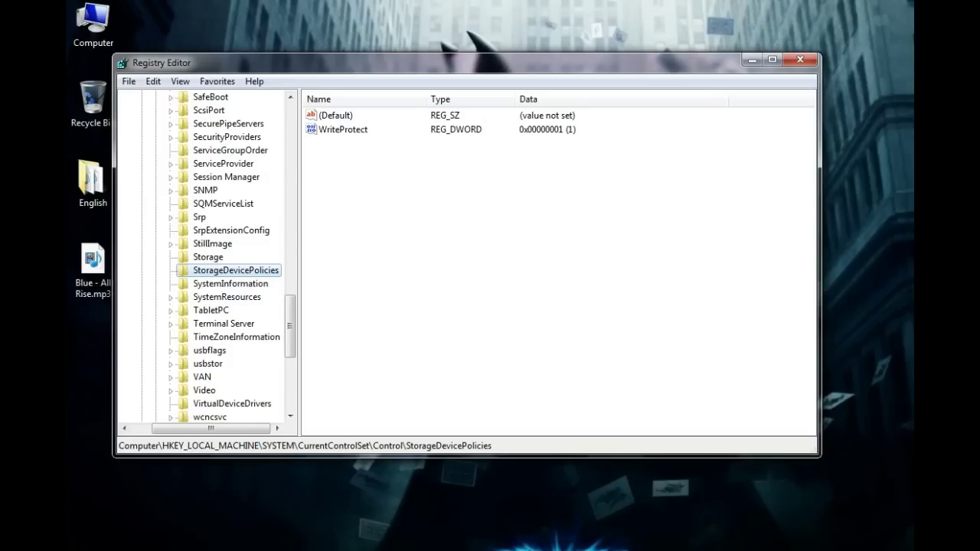
Open the WriteProtect DWORD value to review its value data and base, then cancel the edit
{"action": "left_click", "coordinate": [343, 129]}
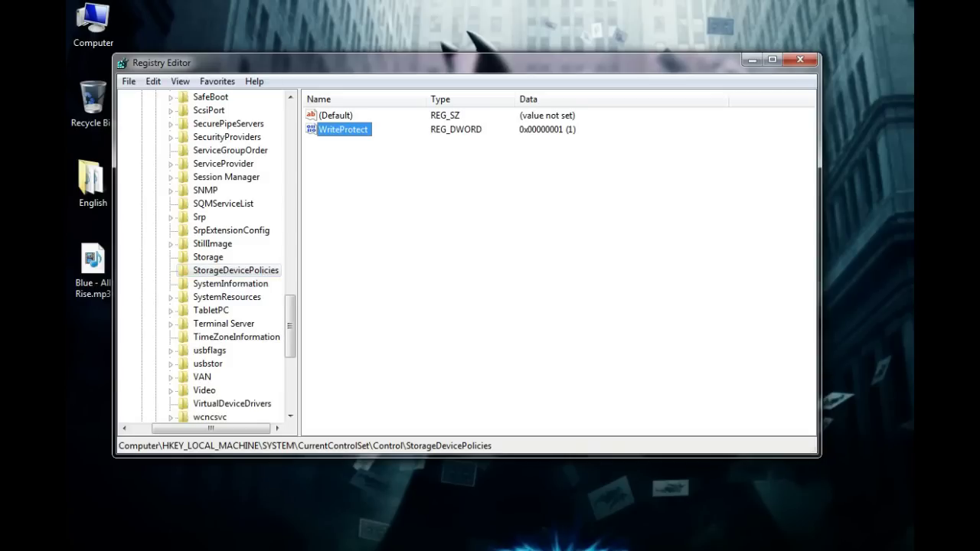
{"action": "double_click", "coordinate": [343, 130]}
{"action": "left_click_drag", "start_coordinate": [278, 128], "coordinate": [506, 208]}
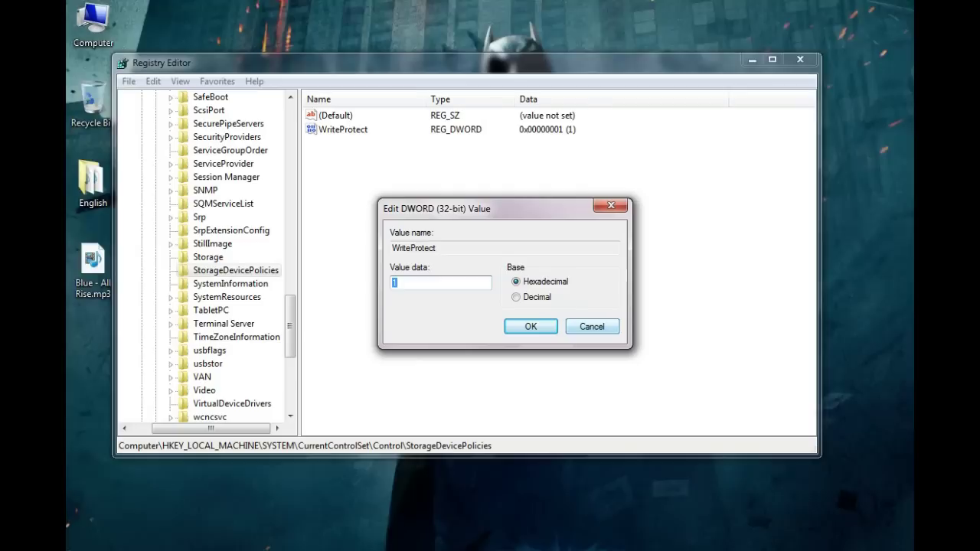
{"action": "left_click", "coordinate": [592, 326]}
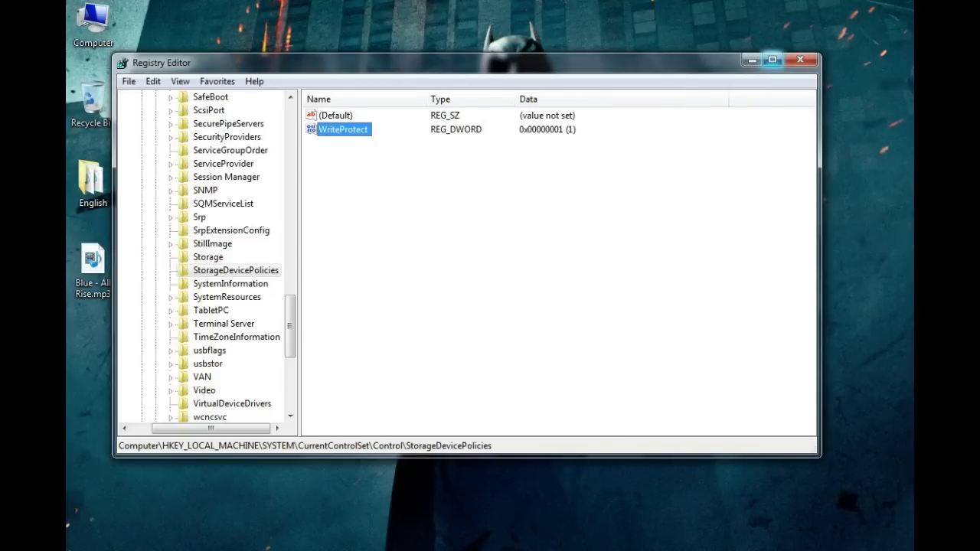